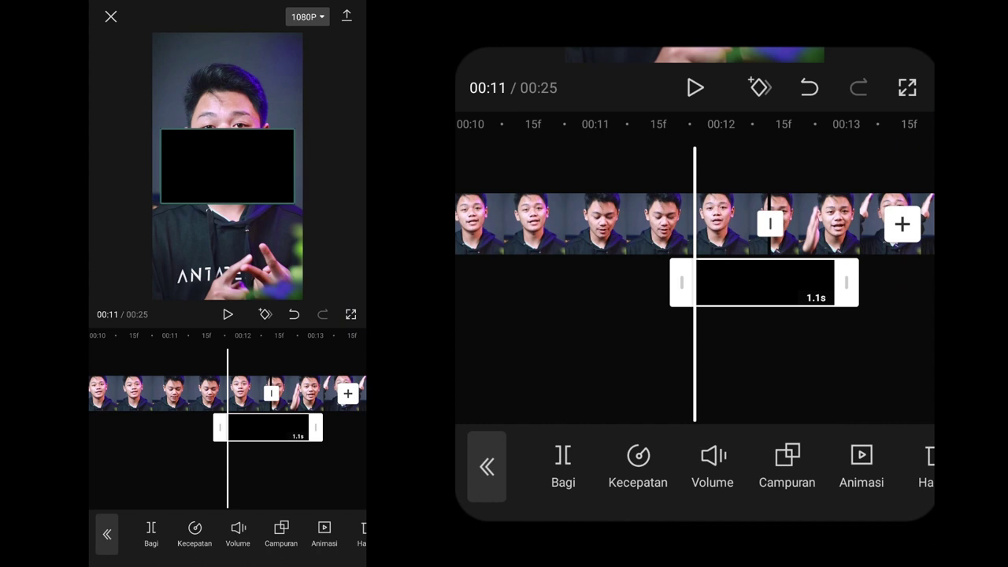
- Set the film burn overlay clip's normal playback speed to 2x
scroll(229, 470, up, 3)
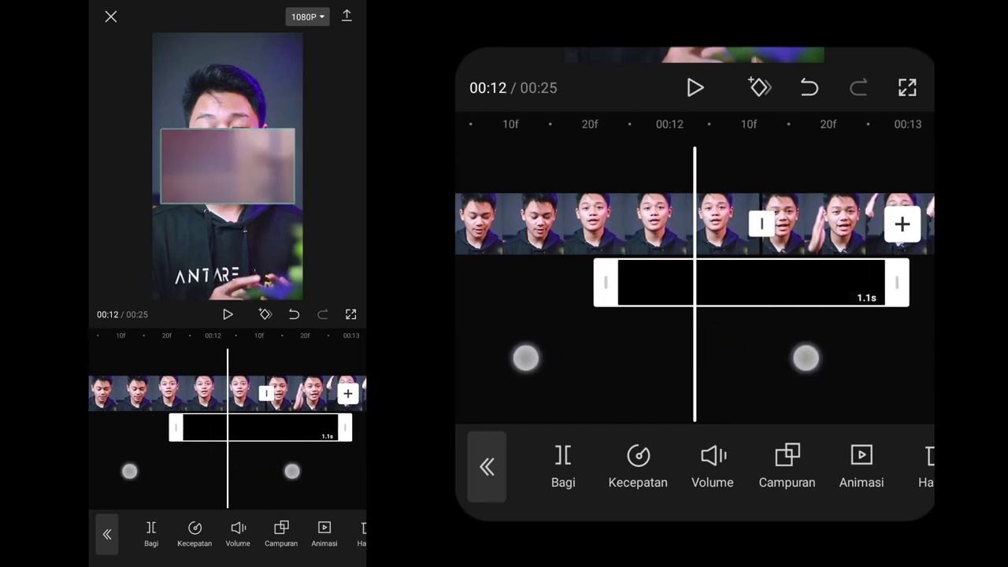
click(195, 535)
click(186, 533)
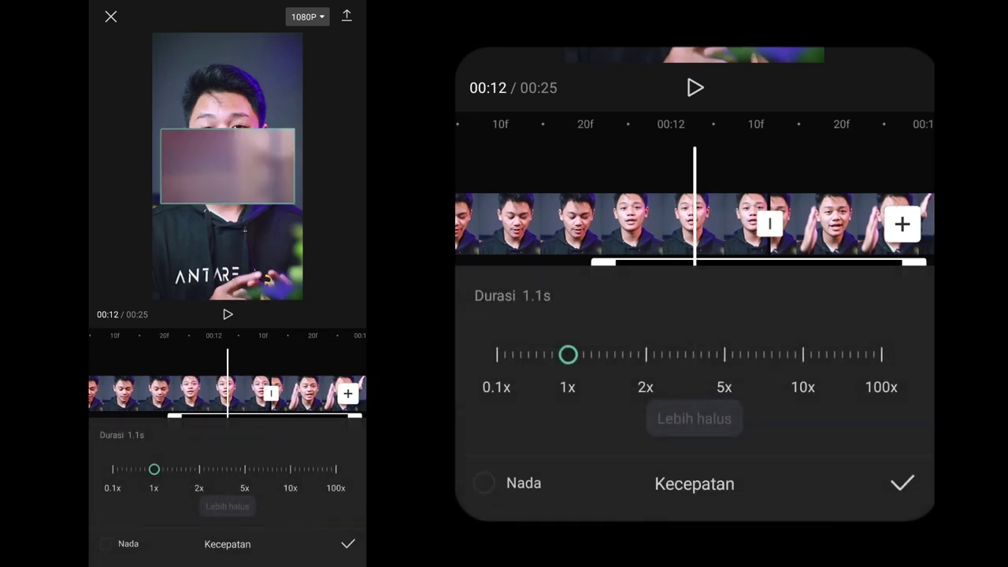
drag(185, 495, 199, 504)
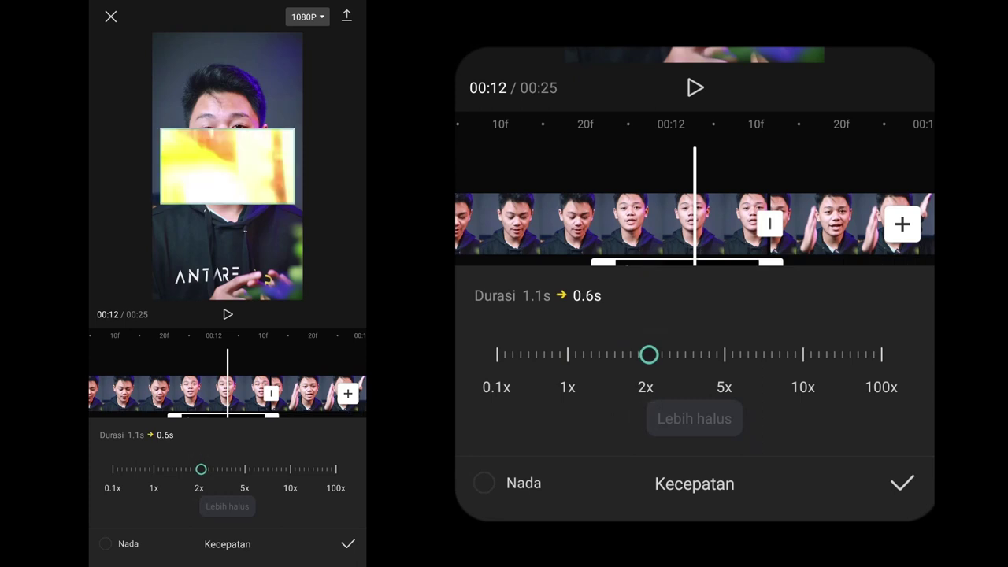
click(347, 543)
drag(262, 474, 288, 473)
click(623, 471)
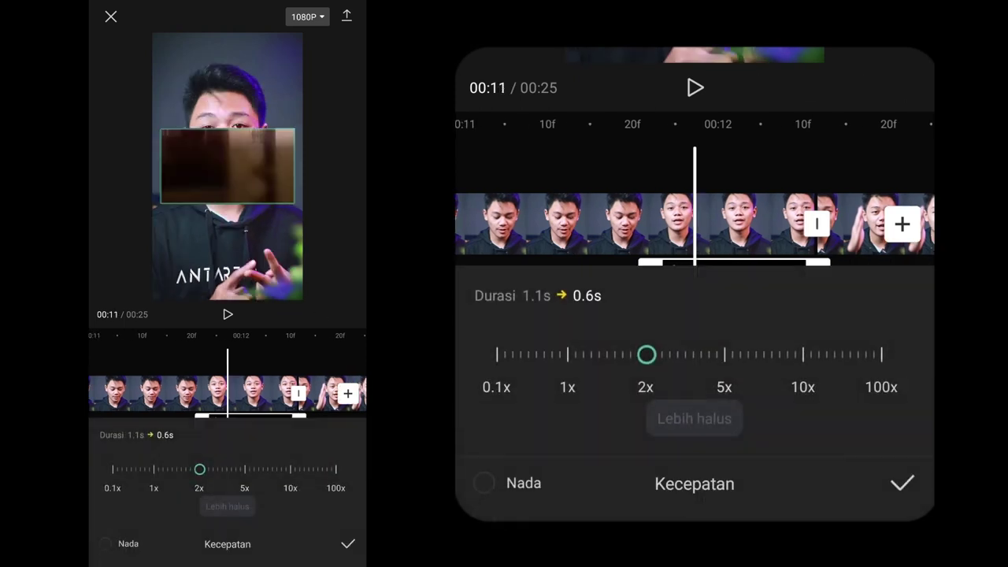
click(849, 316)
click(901, 483)
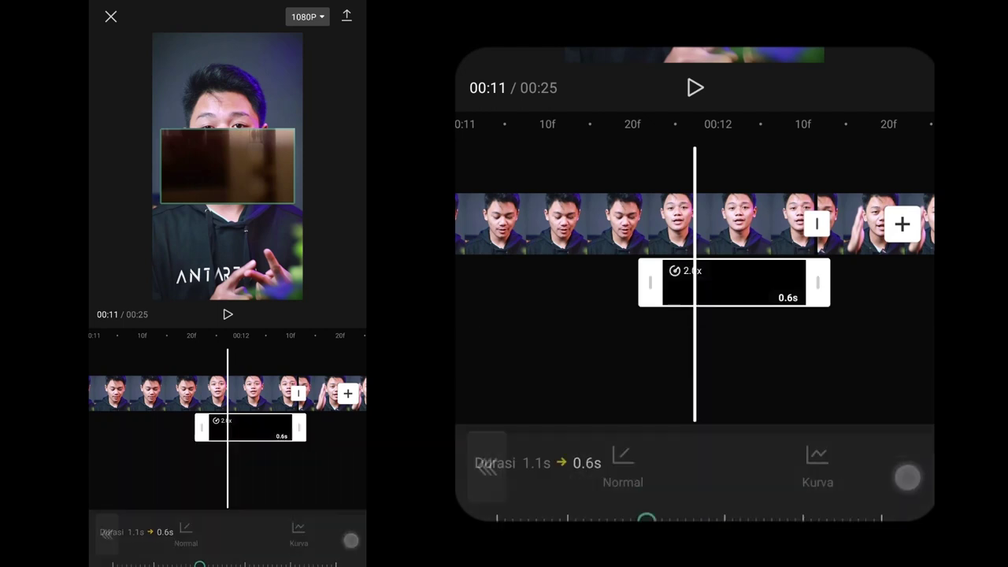
- Set the volume of both main-track clips, after and before the cut, to 0
drag(749, 364, 489, 365)
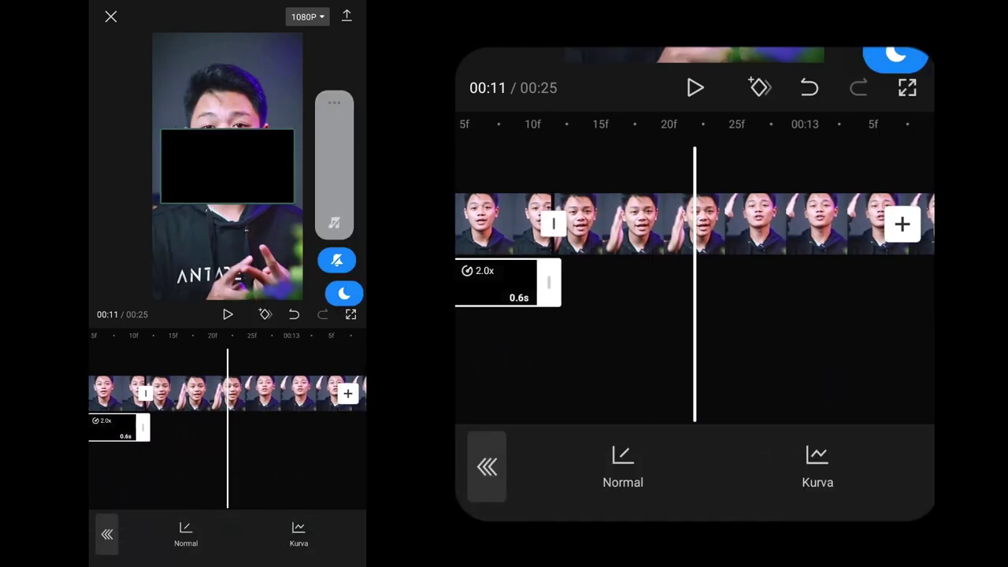
click(760, 224)
drag(866, 467, 473, 467)
click(565, 465)
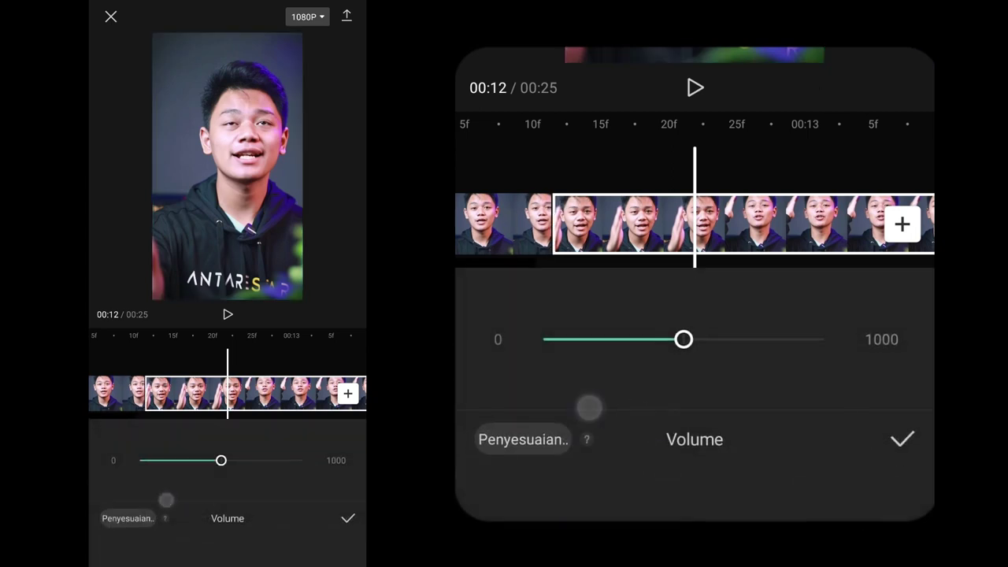
drag(542, 363, 481, 385)
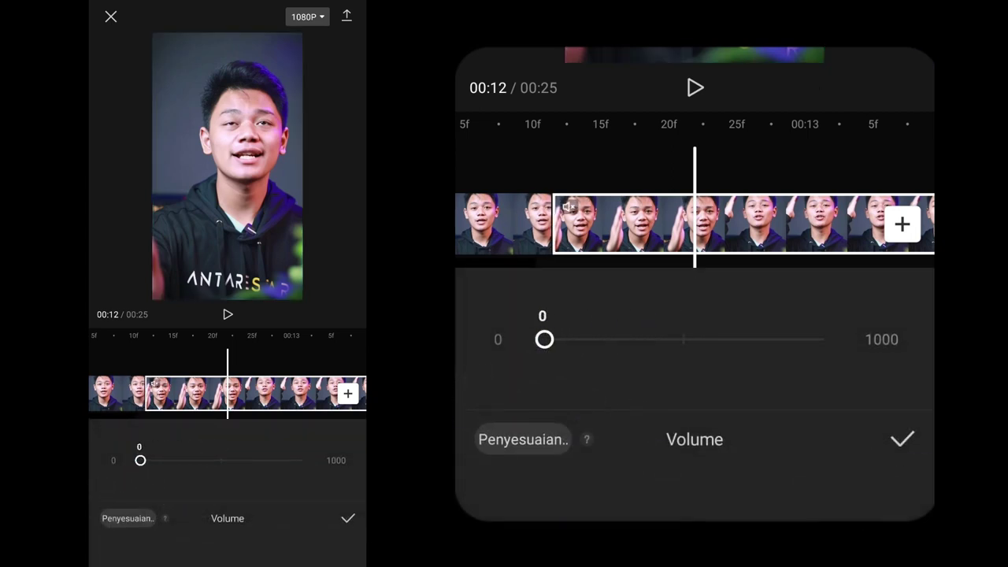
click(901, 439)
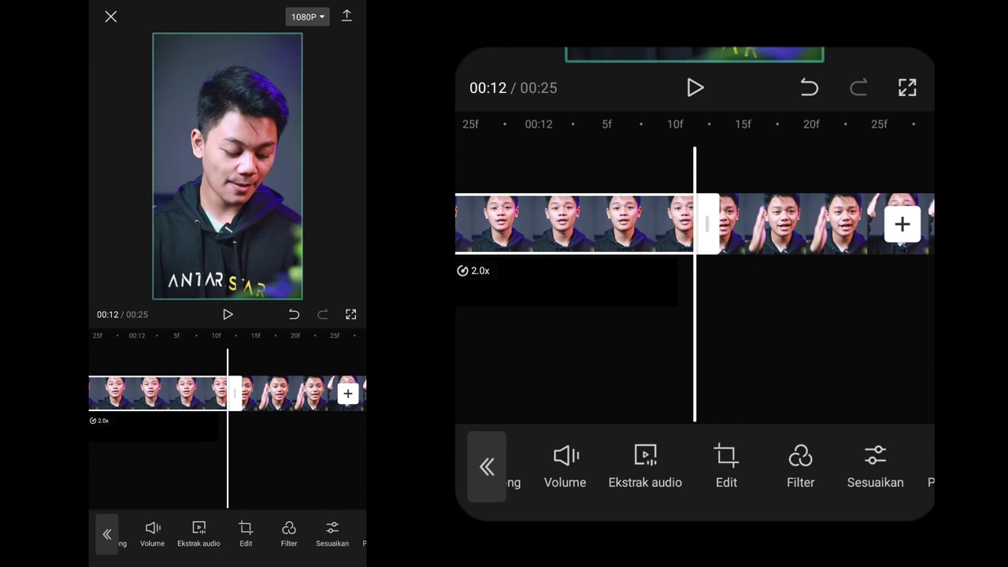
click(565, 464)
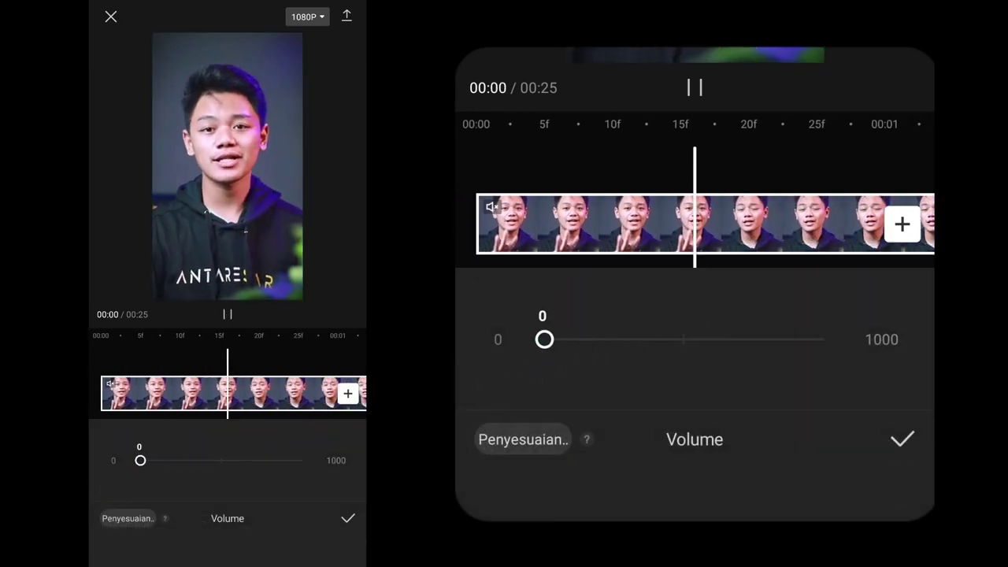
click(902, 439)
- Reposition the film burn overlay on the timeline so that it straddles the cut between the two main clips
drag(698, 349, 846, 326)
scroll(663, 339, down, 2)
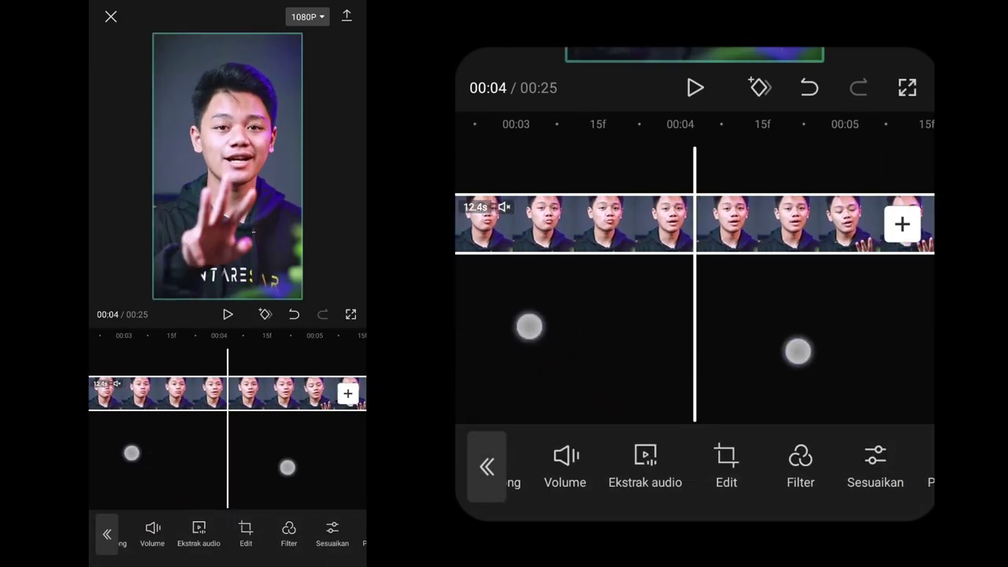
scroll(663, 339, down, 2)
drag(746, 344, 777, 310)
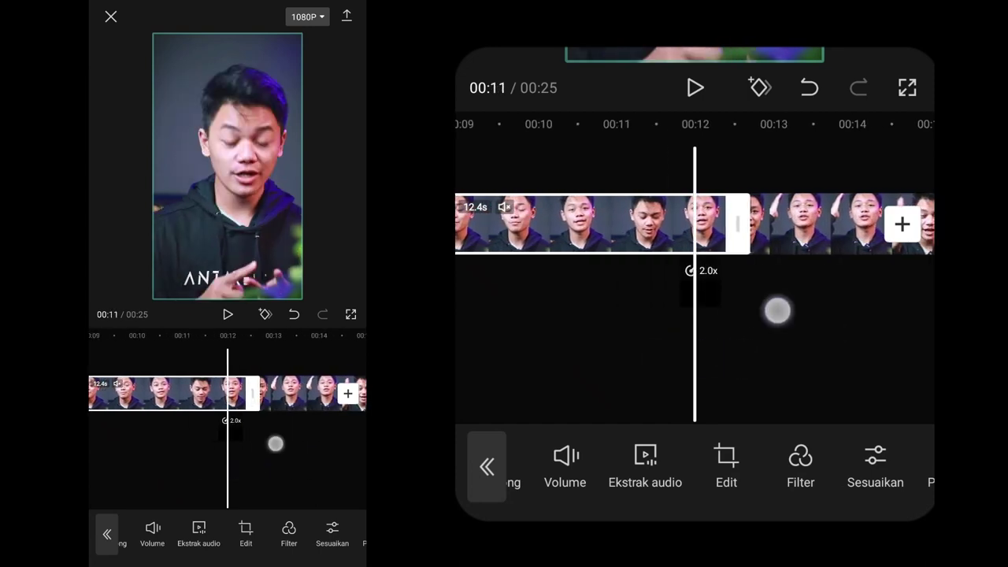
click(777, 310)
scroll(693, 311, up, 2)
click(704, 286)
scroll(671, 310, up, 2)
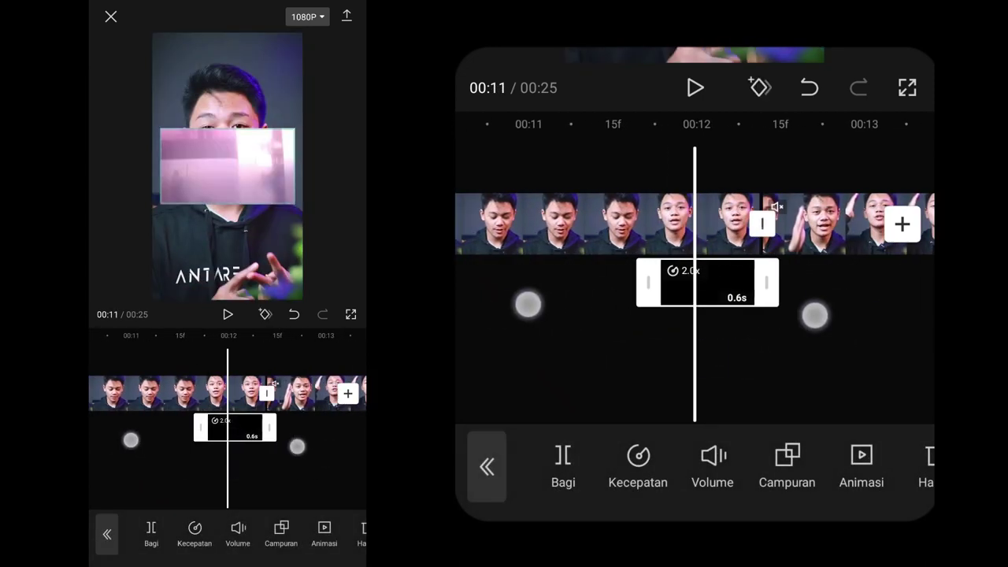
scroll(671, 309, up, 2)
drag(709, 282, 720, 333)
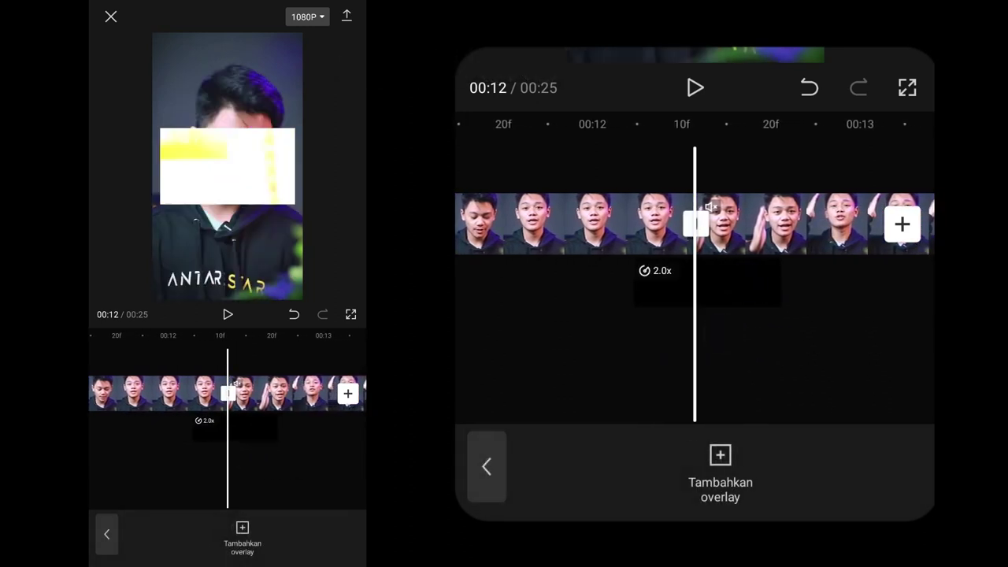
- Rotate and enlarge the film burn overlay to fill the vertical frame, and set its blend mode to Filter
click(744, 281)
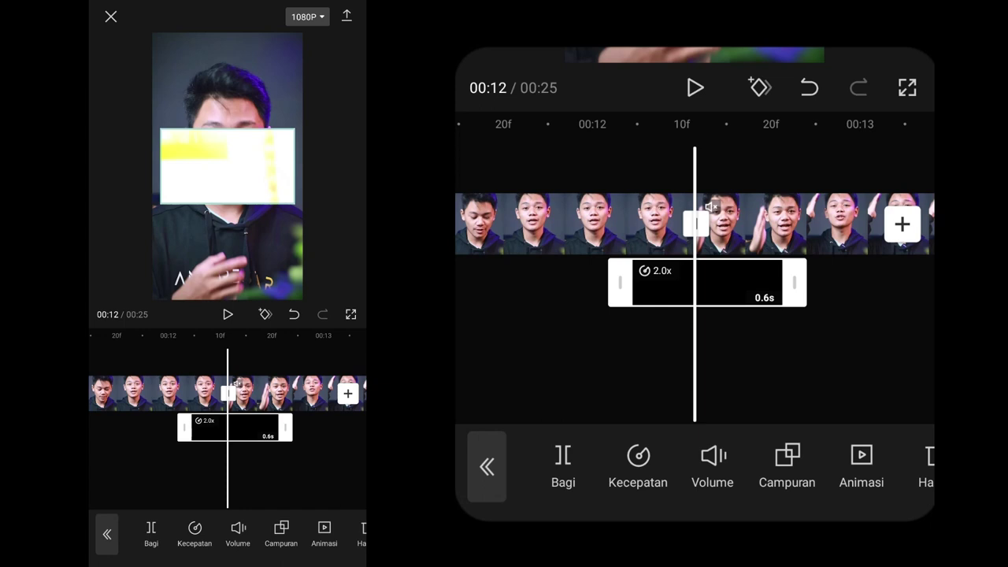
drag(292, 170, 292, 259)
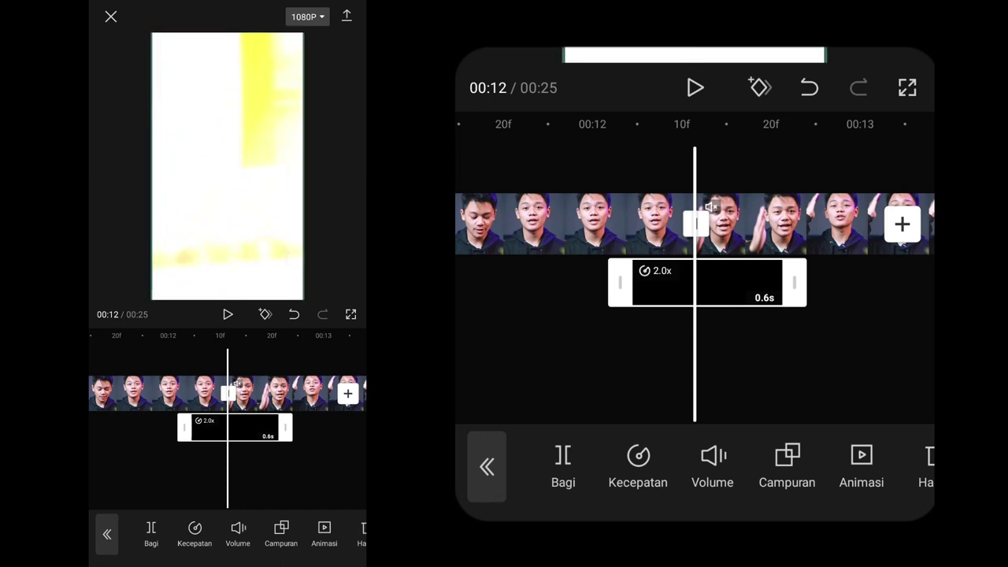
drag(260, 532, 169, 531)
click(191, 531)
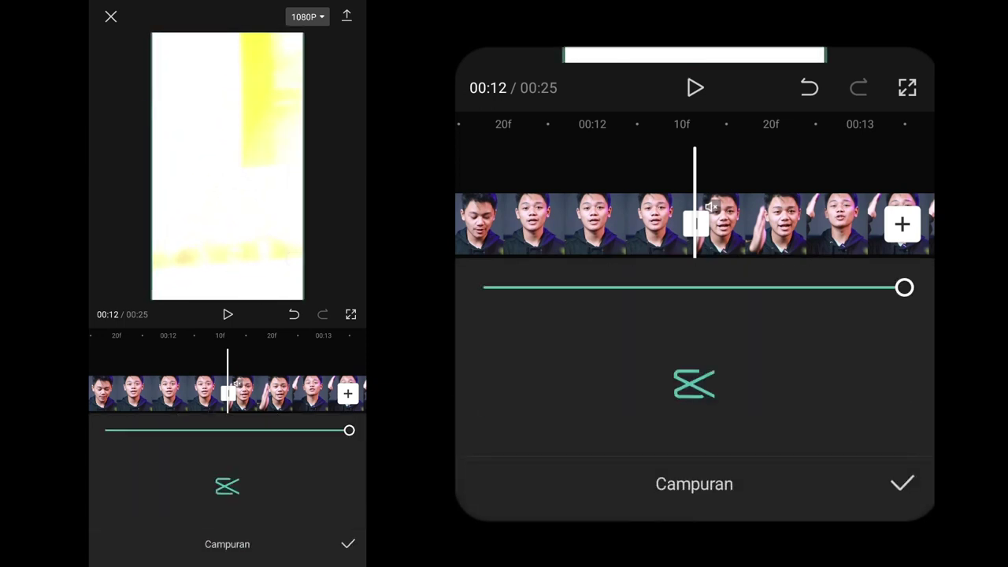
drag(867, 339, 704, 466)
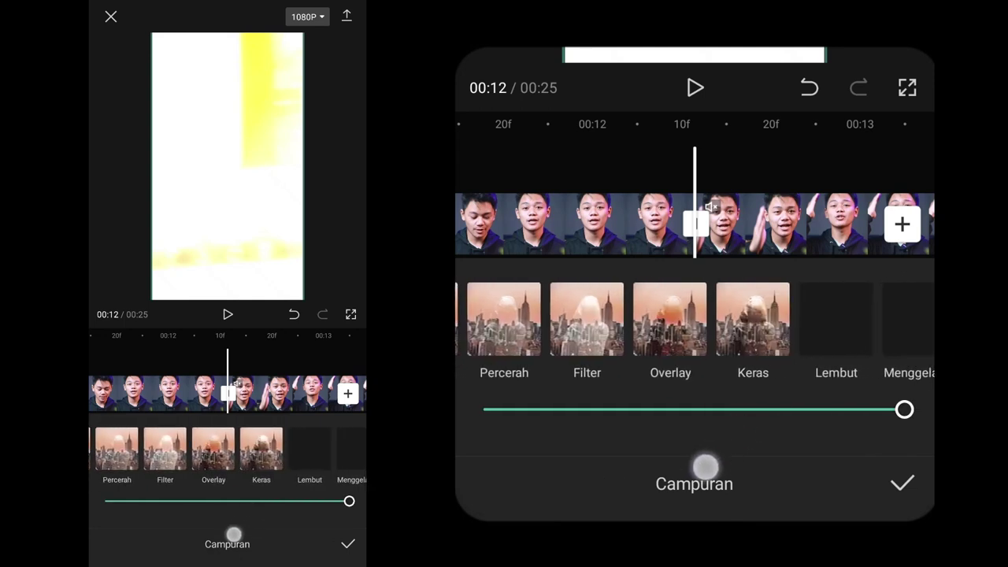
drag(742, 353, 870, 353)
click(725, 318)
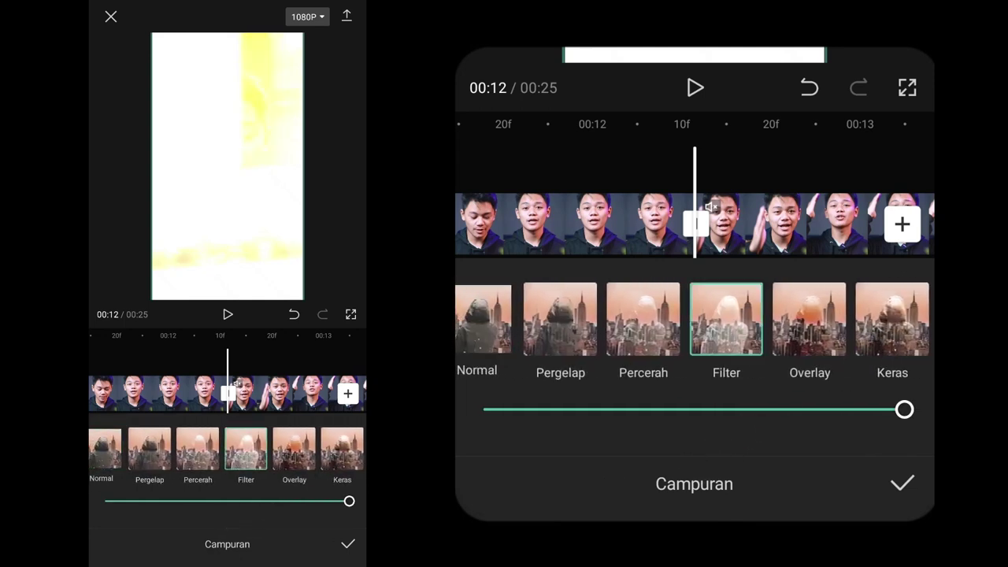
click(902, 483)
- Play back and scrub through the film burn transition around the cut
drag(796, 362, 879, 346)
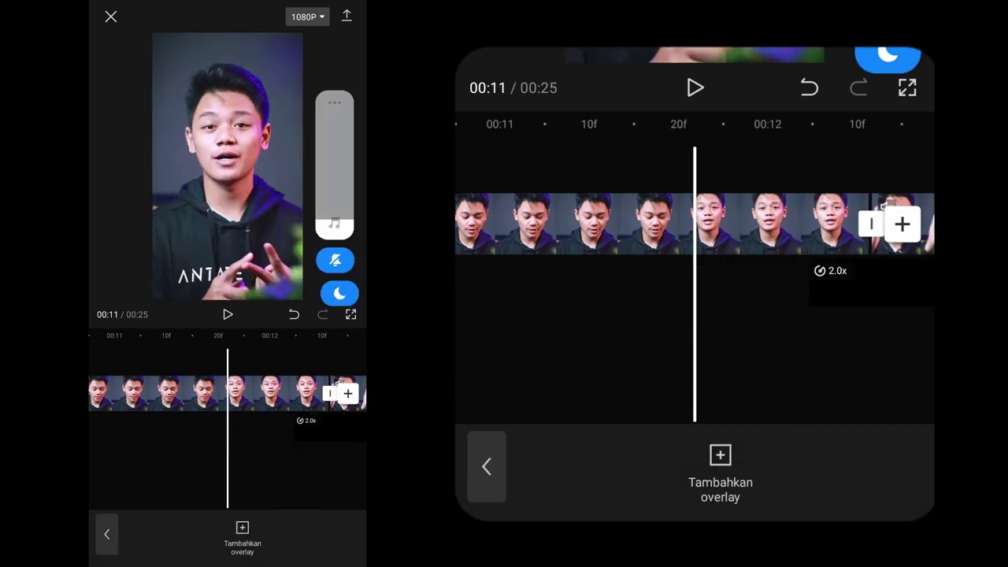
click(694, 87)
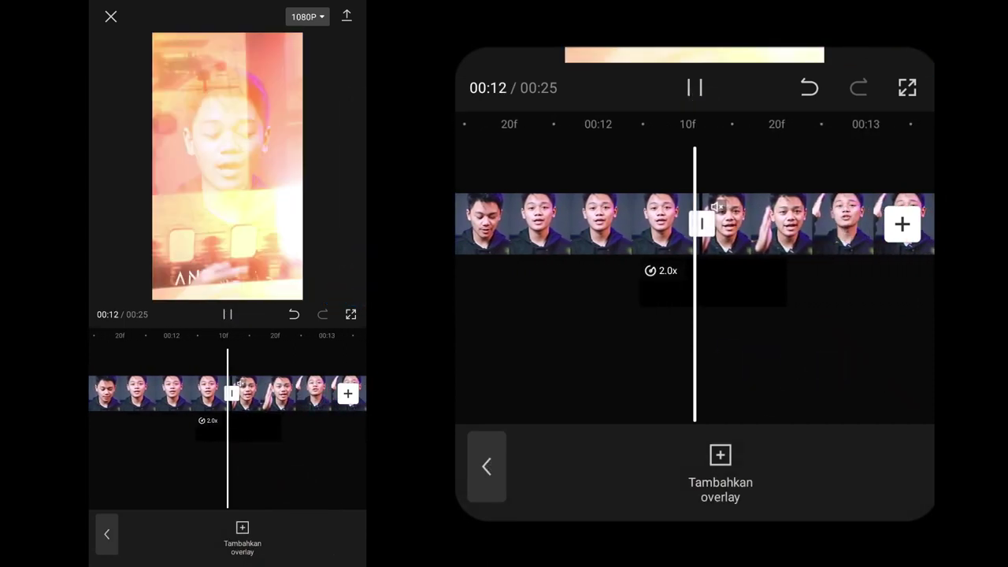
drag(575, 336, 866, 335)
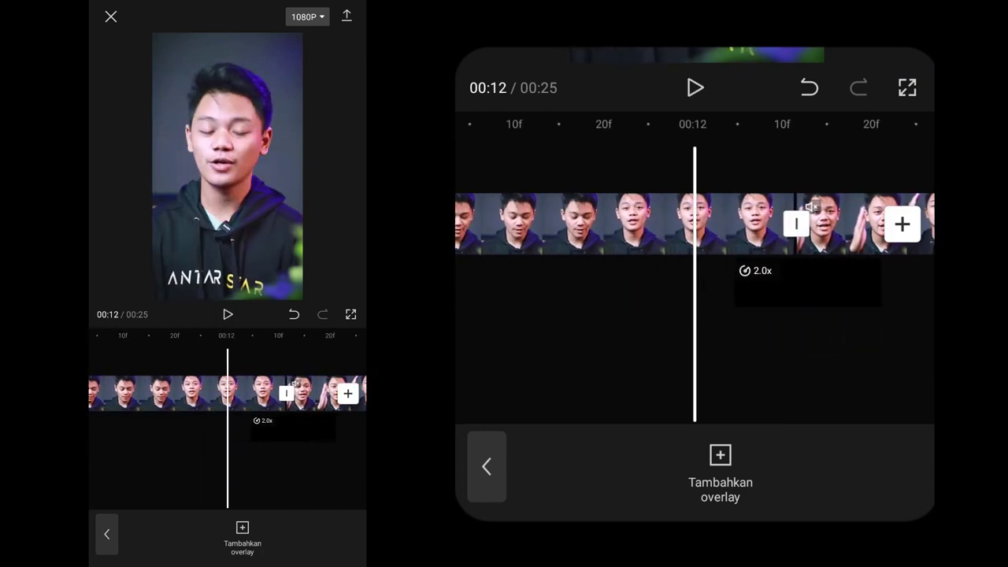
drag(733, 317, 599, 317)
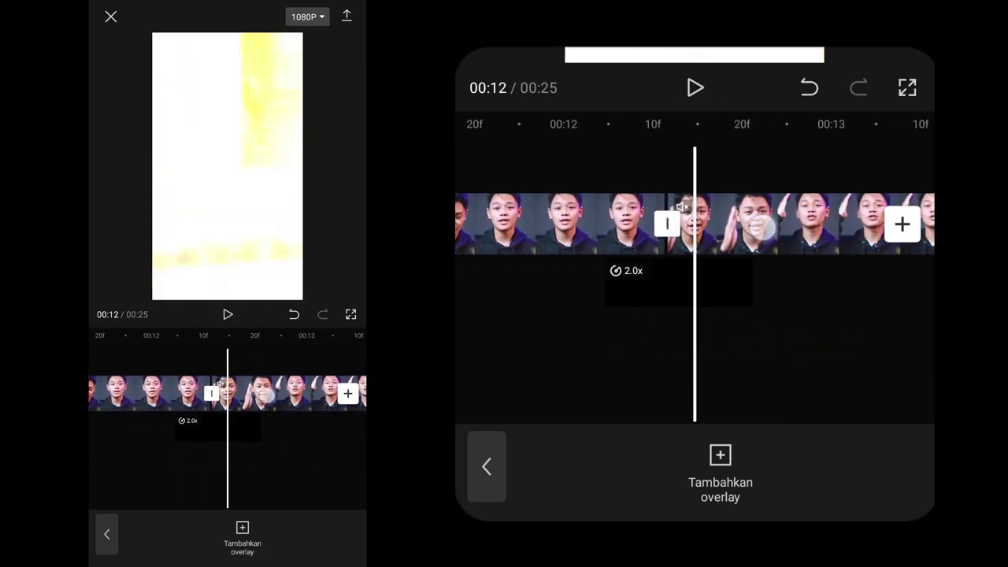
- Trim the beginning of the main-track clip that follows the cut
click(788, 224)
drag(776, 276, 874, 277)
click(786, 336)
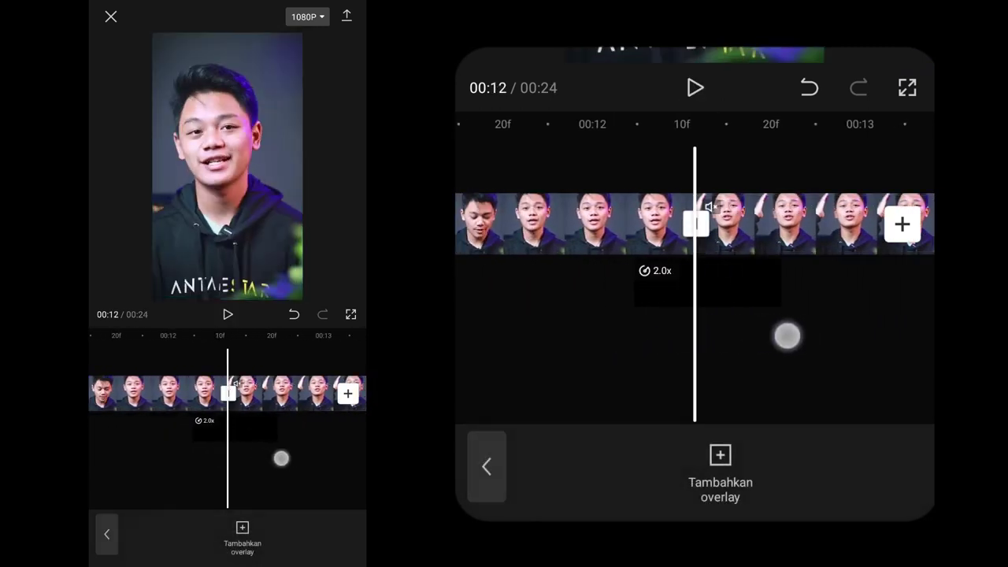
- Move the film burn overlay earlier, ahead of the cut, to start shortly after 00:11, and play back that section
mouse_move(743, 308)
mouse_down()
mouse_move(836, 271)
mouse_move(785, 281)
mouse_move(765, 311)
mouse_move(846, 279)
mouse_up()
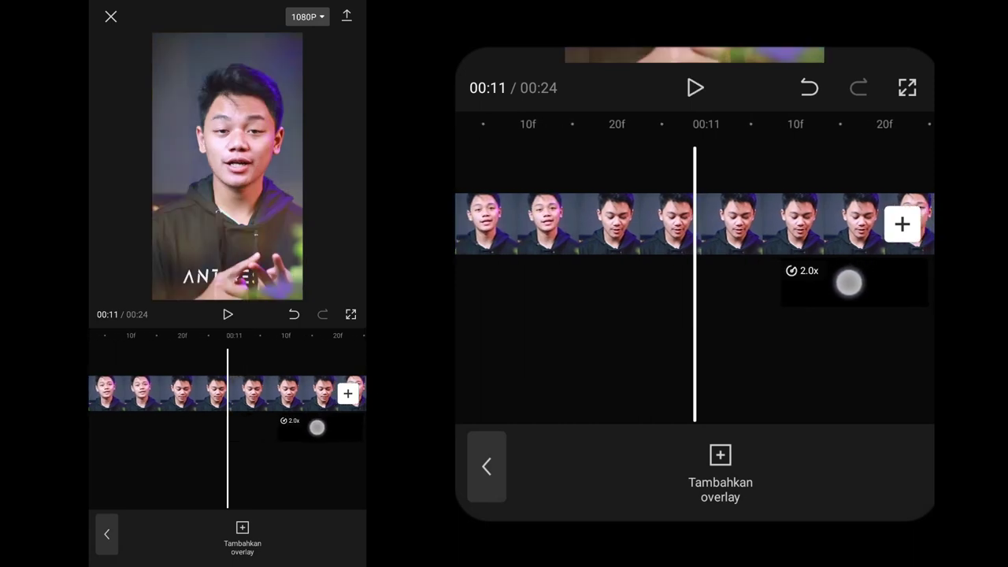
click(695, 88)
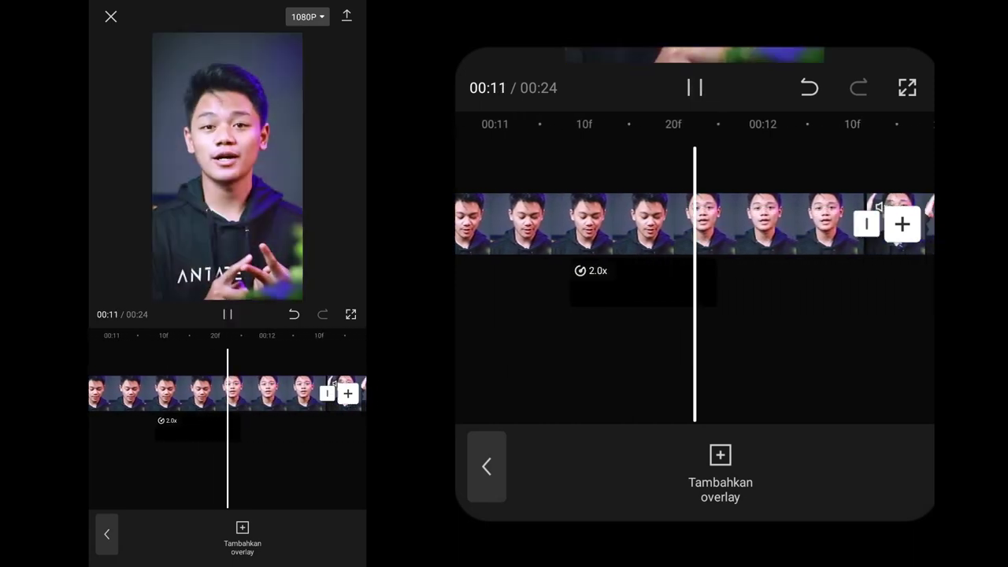
drag(792, 223, 871, 208)
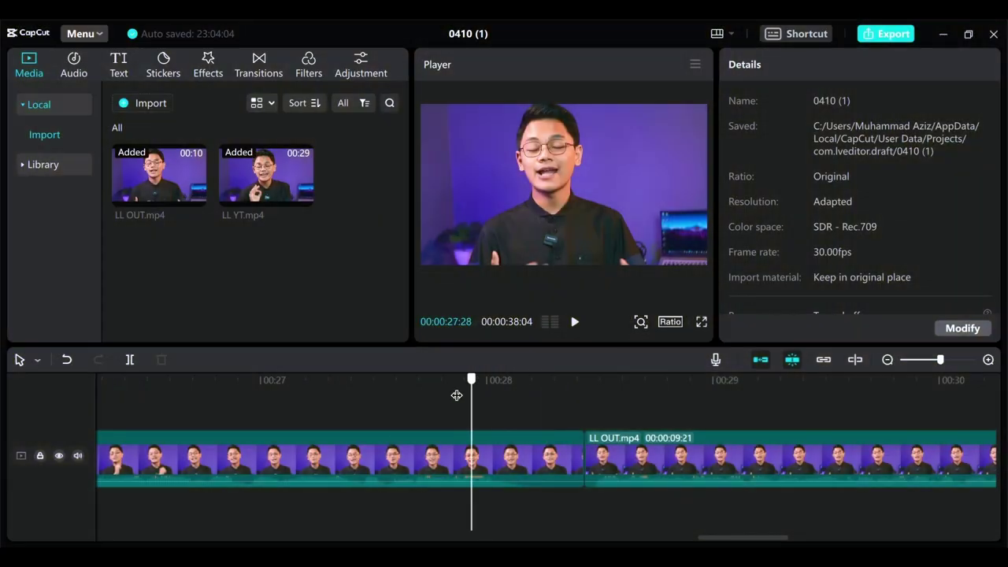
- In the desktop CapCut project 0410 (1), examine the two clips on either side of the cut before LL OUT.mp4
drag(468, 382, 652, 403)
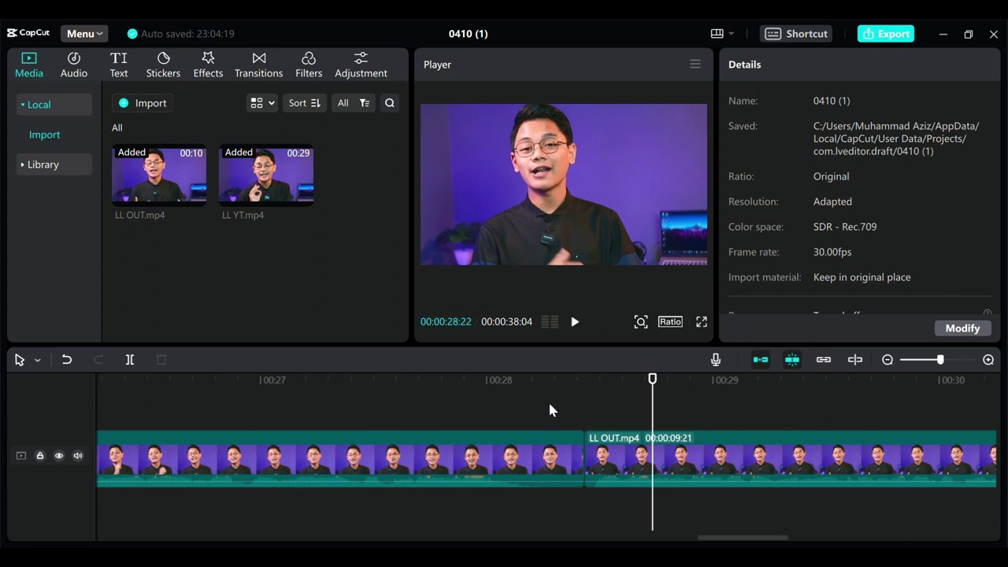
click(553, 461)
click(651, 465)
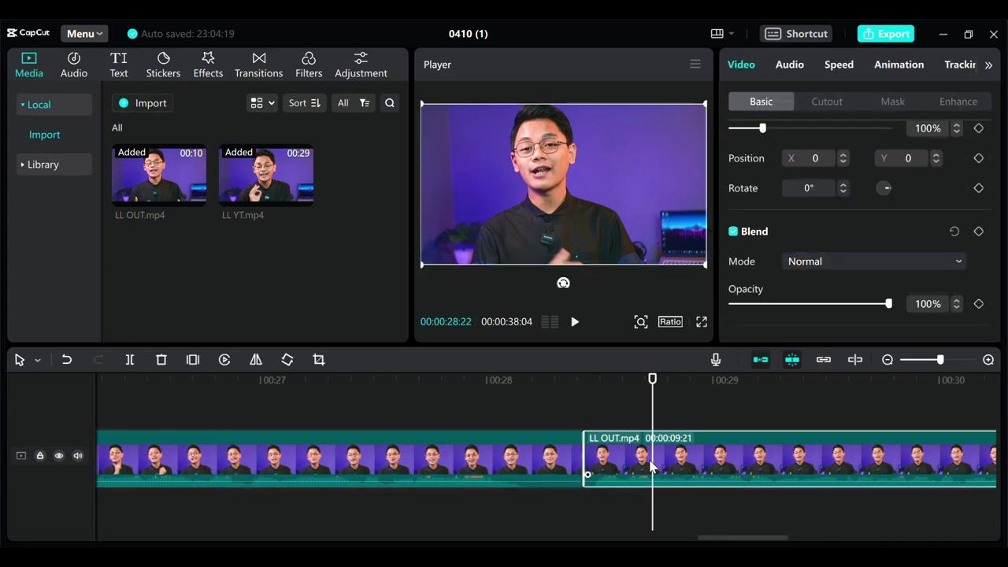
click(496, 455)
click(682, 459)
click(531, 453)
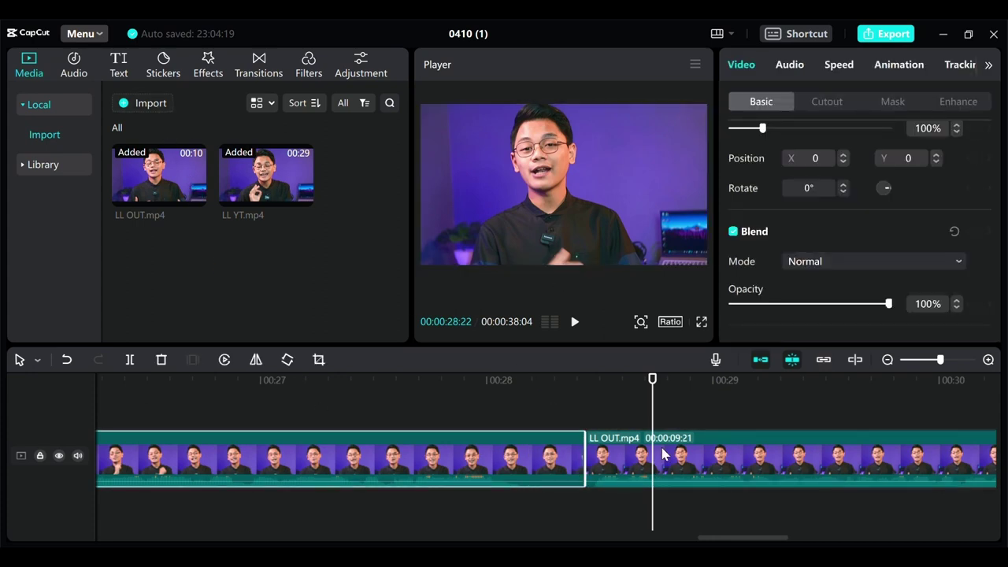
click(663, 454)
mouse_move(594, 383)
mouse_down()
mouse_move(515, 386)
mouse_move(579, 394)
mouse_up()
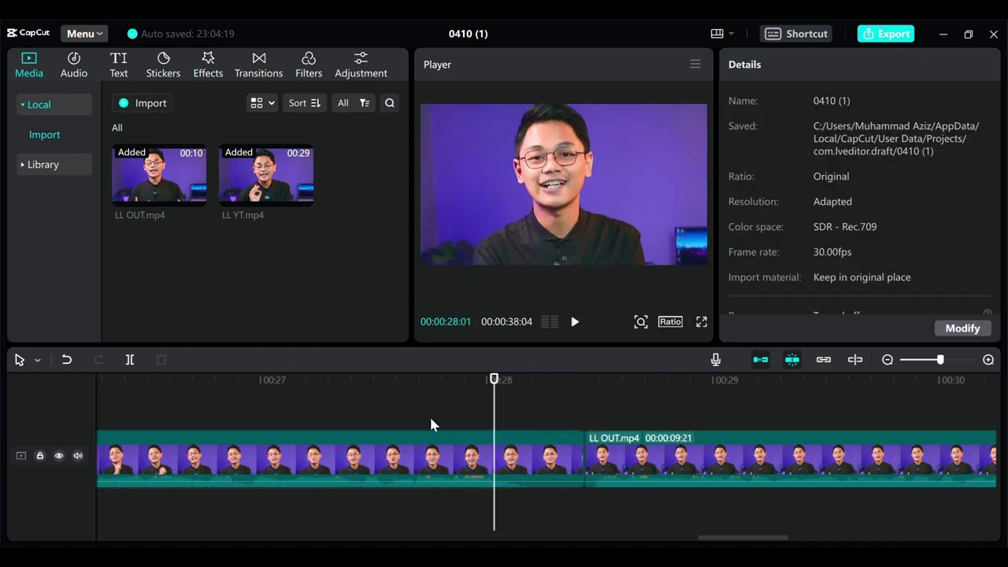
- Place the playhead at the cut and import burn 1 and Film Burn Overlays HD 4K_1080p Youtube from the overlay transition folder
drag(495, 378, 471, 392)
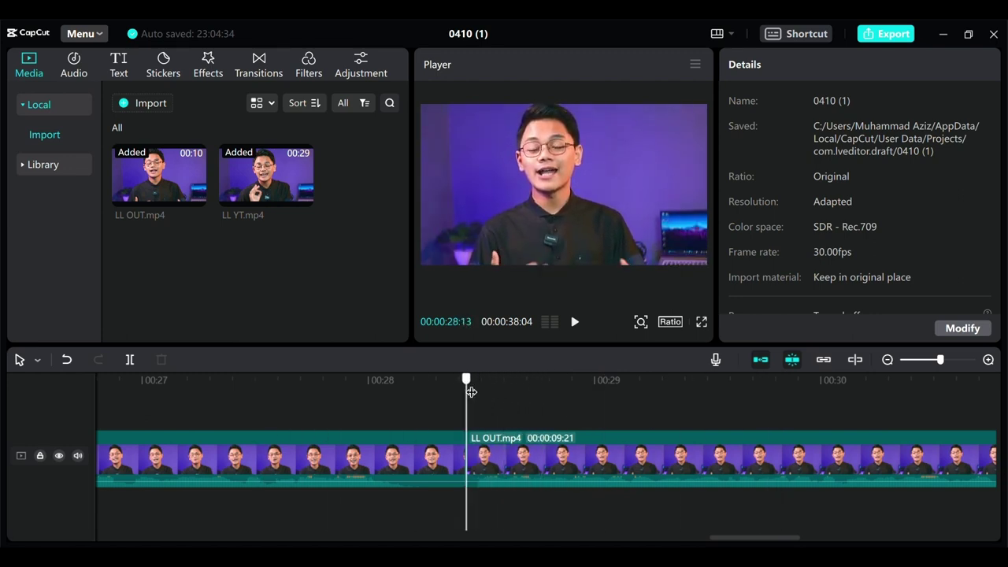
key(alt+Tab)
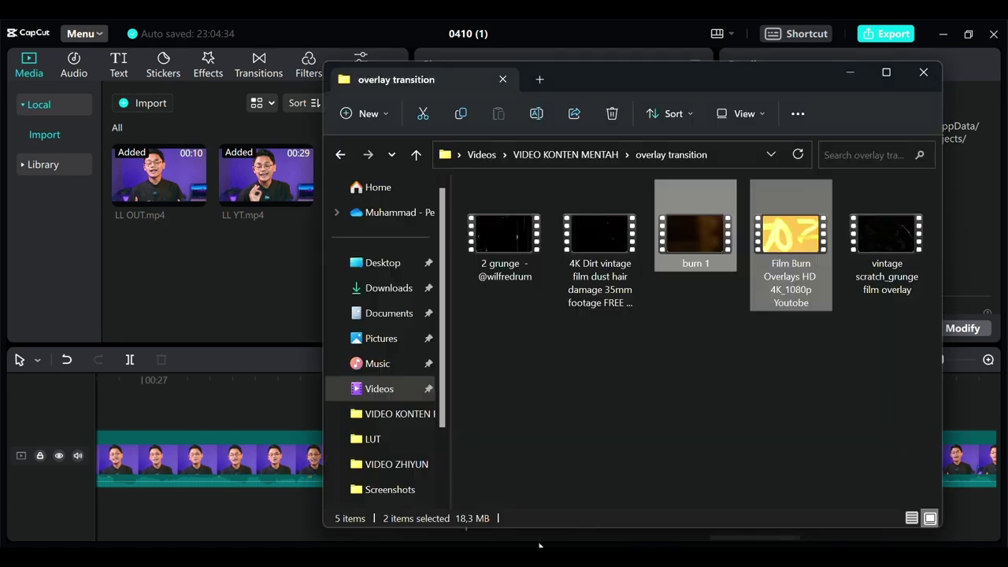
drag(713, 230, 134, 293)
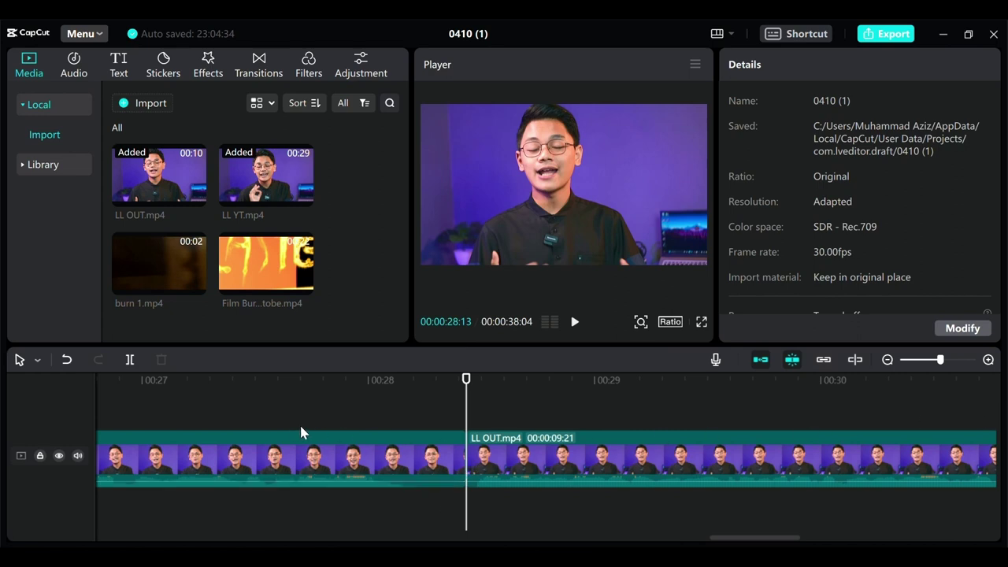
- Place burn 1.mp4 on a new track above the main clips, spanning the cut before LL OUT.mp4
mouse_move(154, 286)
mouse_move(153, 268)
mouse_down()
mouse_move(450, 393)
mouse_move(409, 400)
mouse_up()
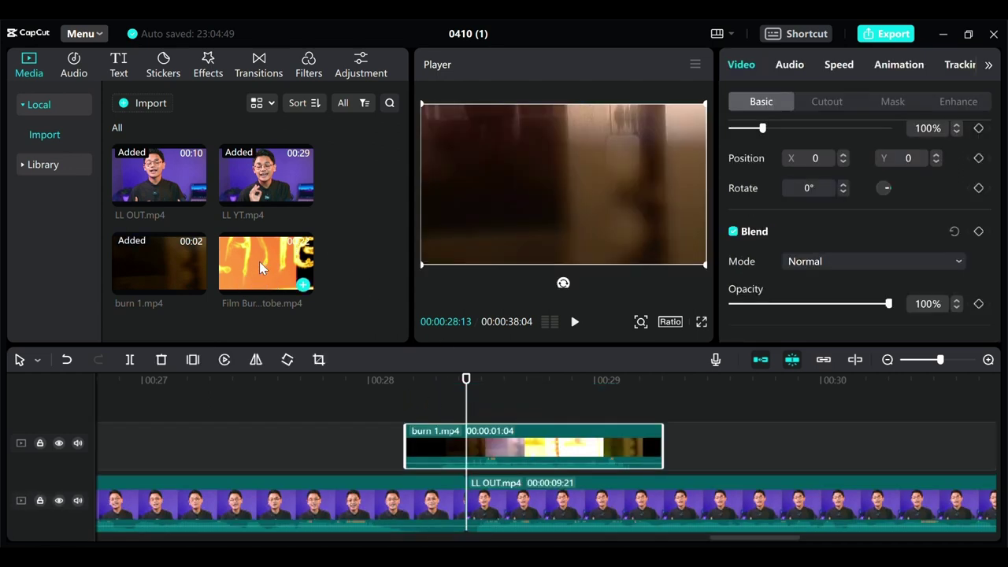
- Set the blend mode of the burn 1.mp4 overlay to Screen, with blending enabled
click(259, 262)
click(429, 404)
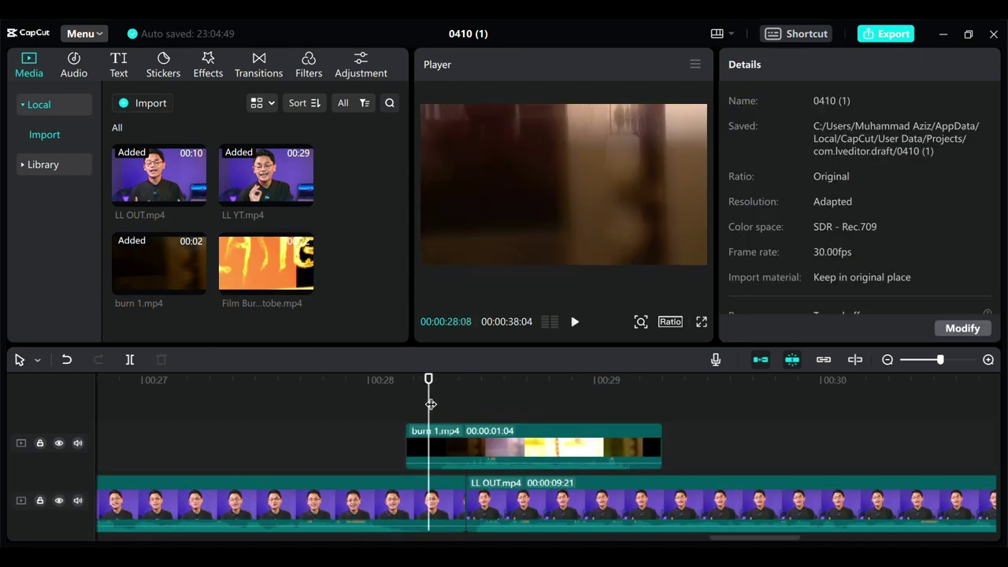
click(477, 463)
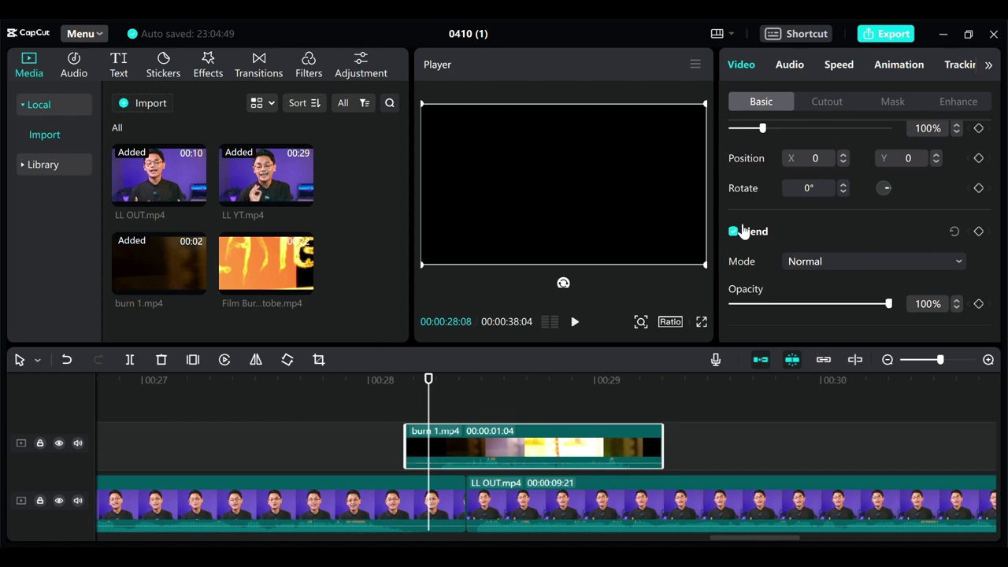
scroll(808, 211, up, 2)
click(464, 384)
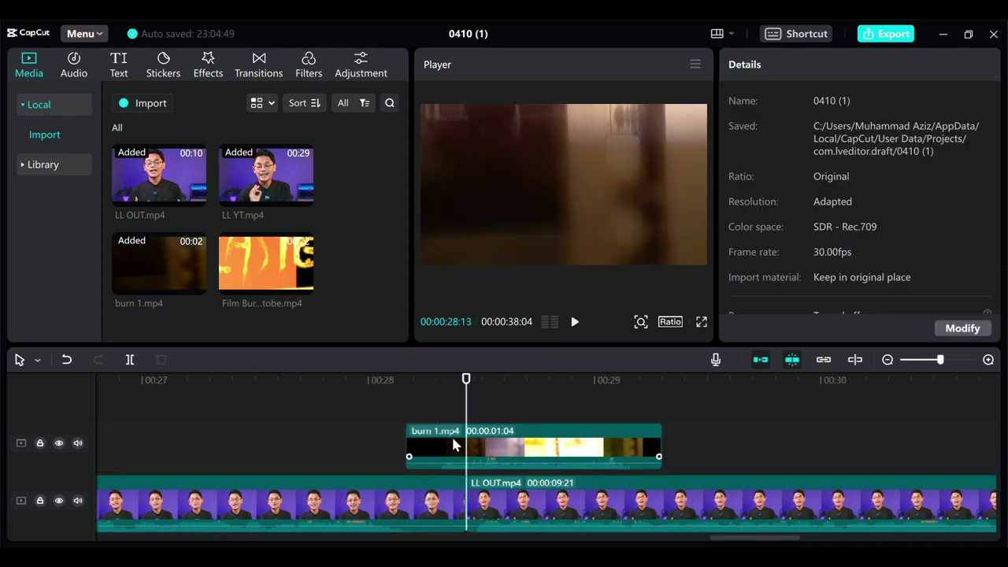
click(511, 436)
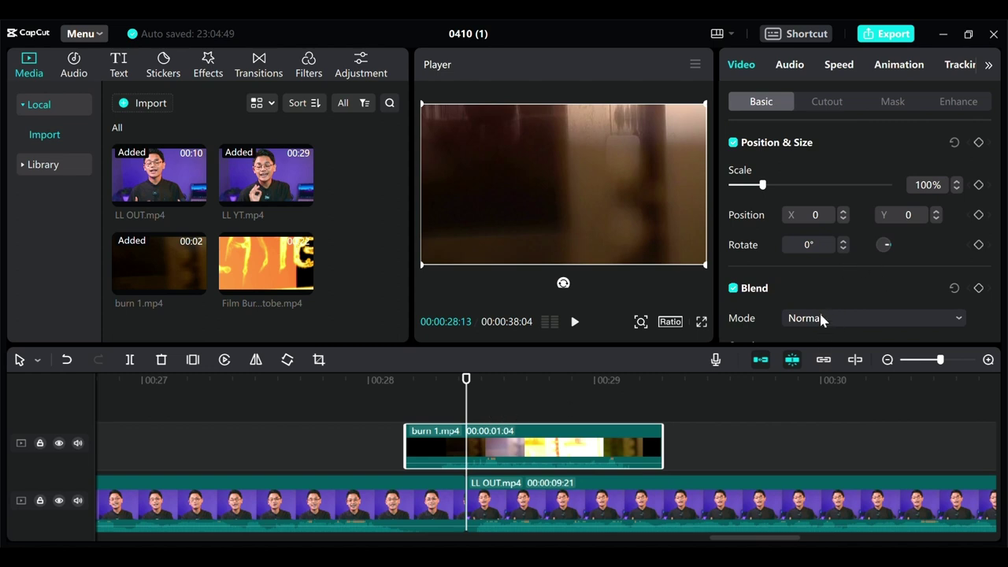
scroll(788, 268, down, 2)
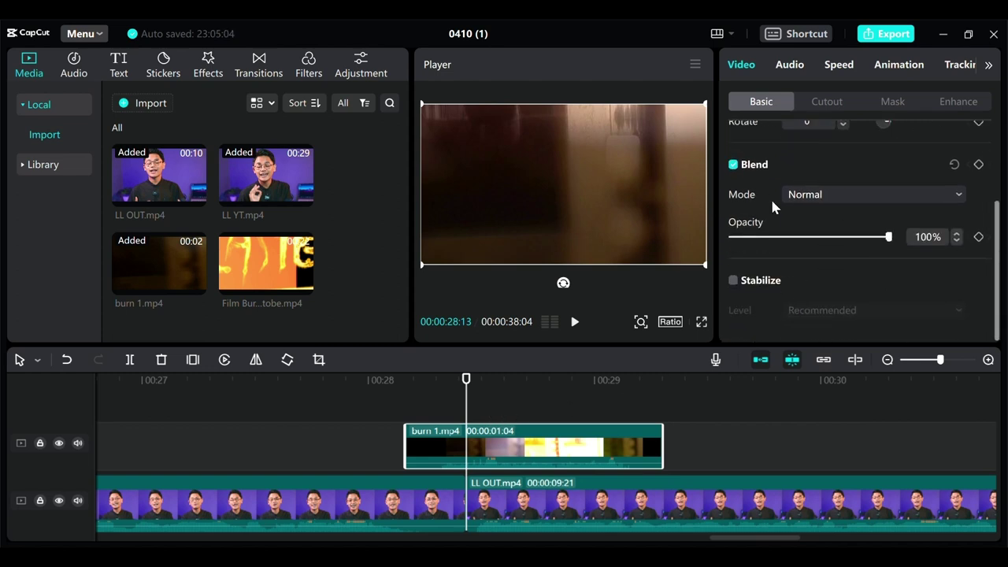
click(732, 166)
click(732, 166)
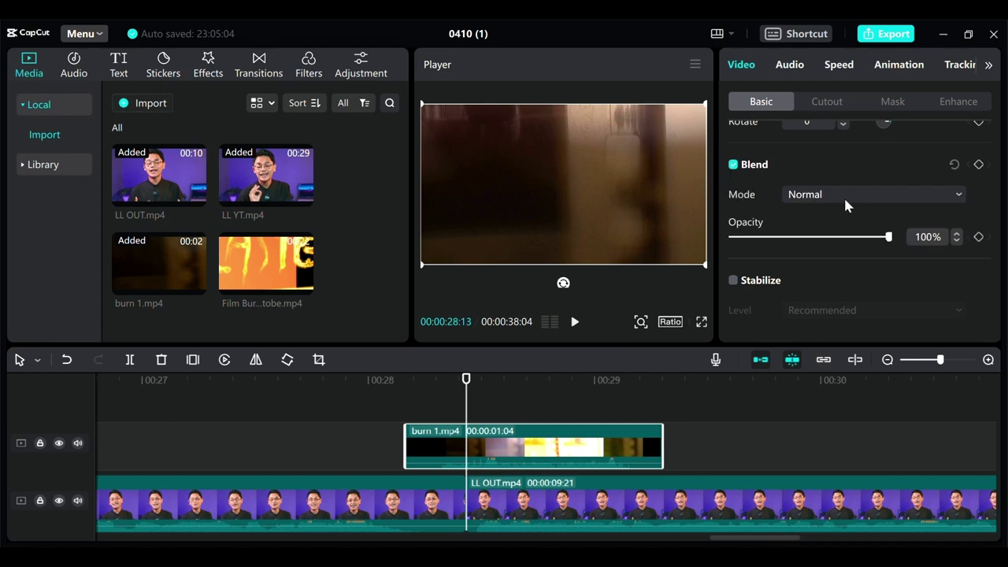
click(844, 195)
click(810, 271)
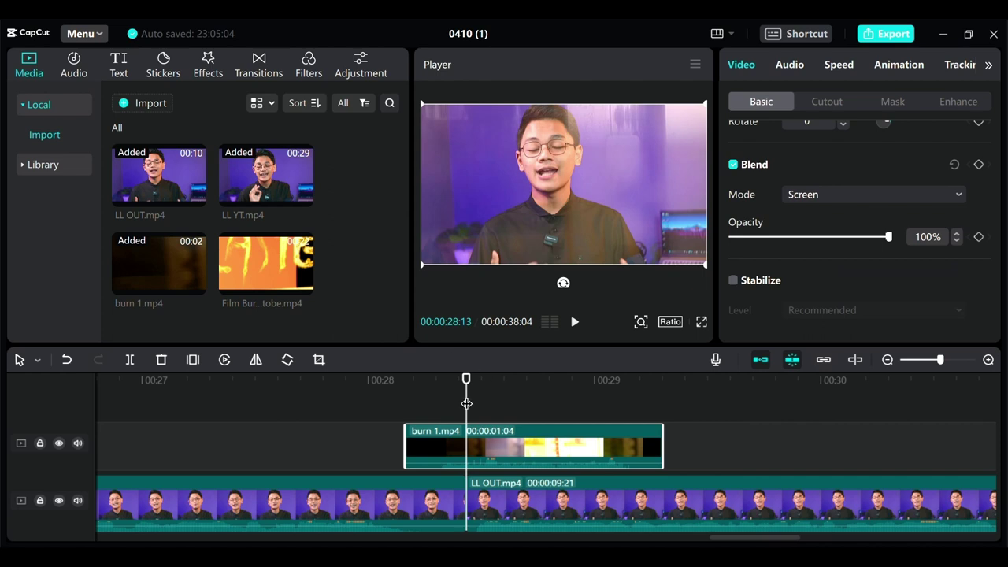
- Speed the burn 1.mp4 overlay up to 2.0x with voice tone change on, and reposition it so its bright flash covers the cut
drag(543, 447, 488, 453)
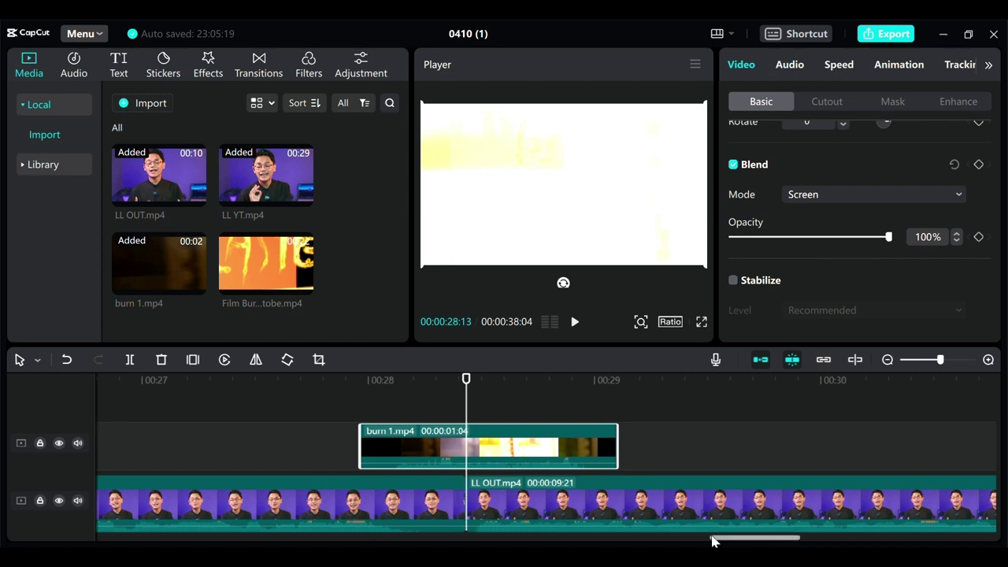
click(839, 67)
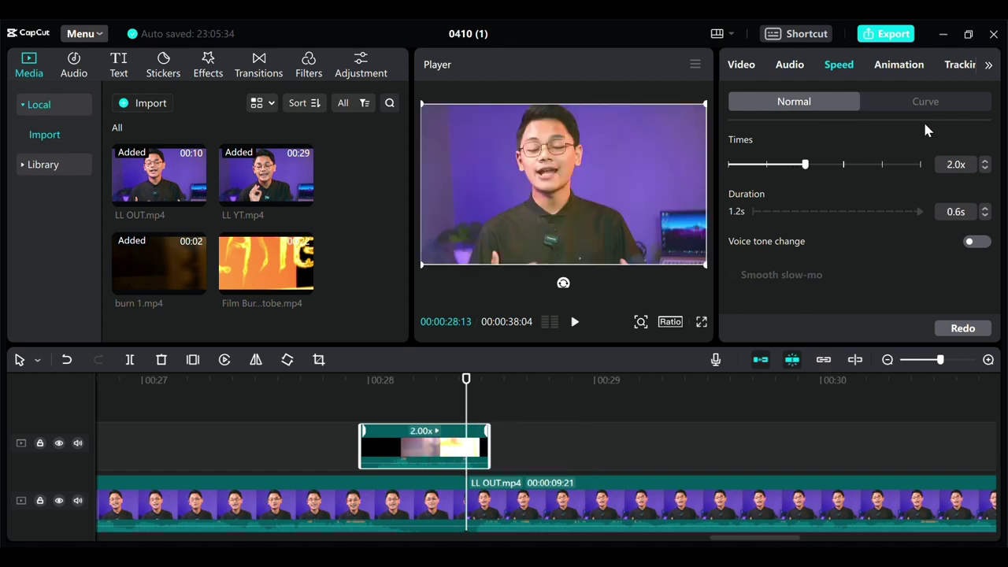
click(983, 244)
drag(436, 447, 466, 455)
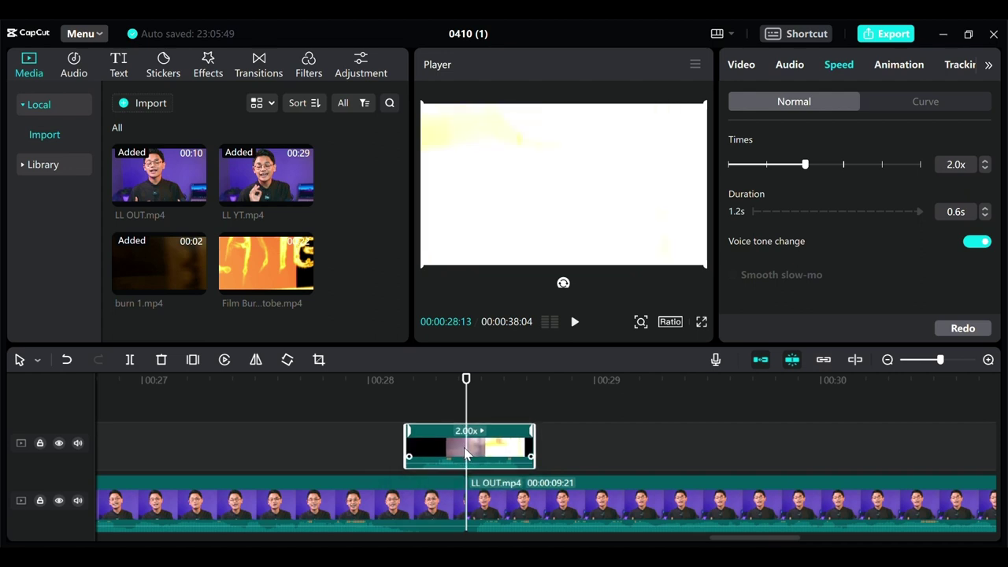
- Play back the cut before LL OUT.mp4 several times, starting around 00:28, to check the film burn transition
click(464, 418)
click(360, 396)
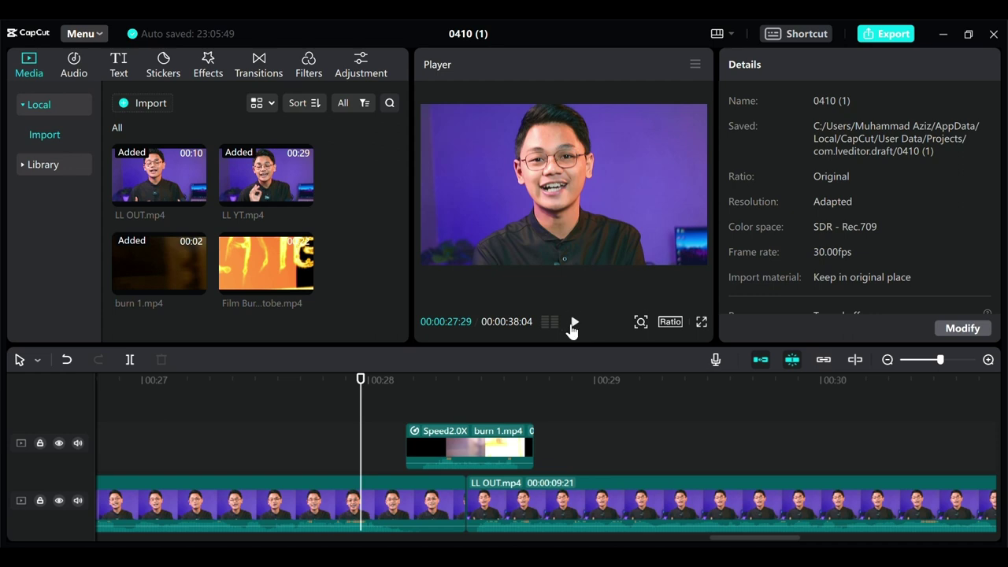
click(436, 388)
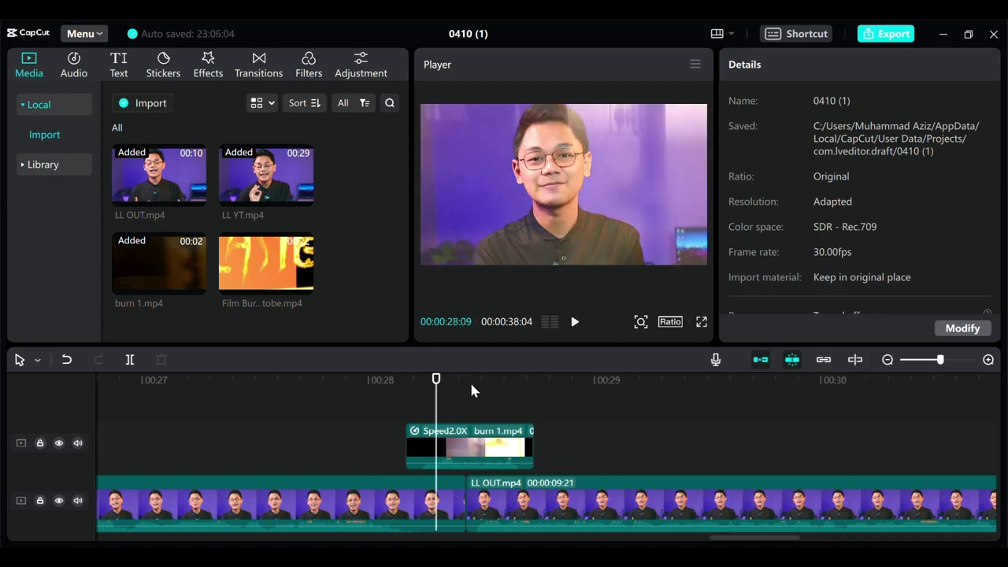
drag(467, 375, 384, 376)
mouse_move(482, 380)
mouse_down()
mouse_move(483, 403)
mouse_move(399, 402)
mouse_up()
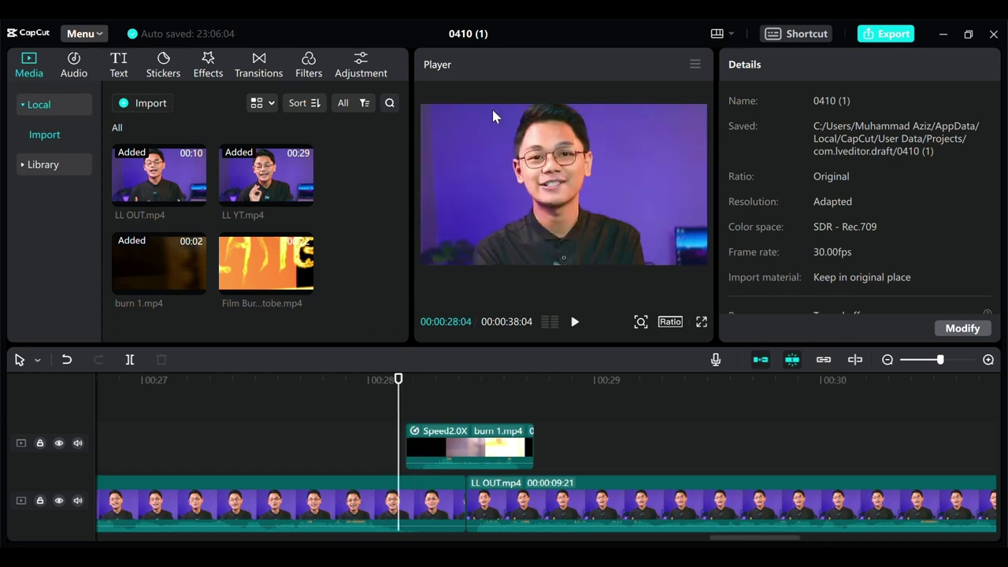
click(574, 322)
click(574, 322)
click(391, 379)
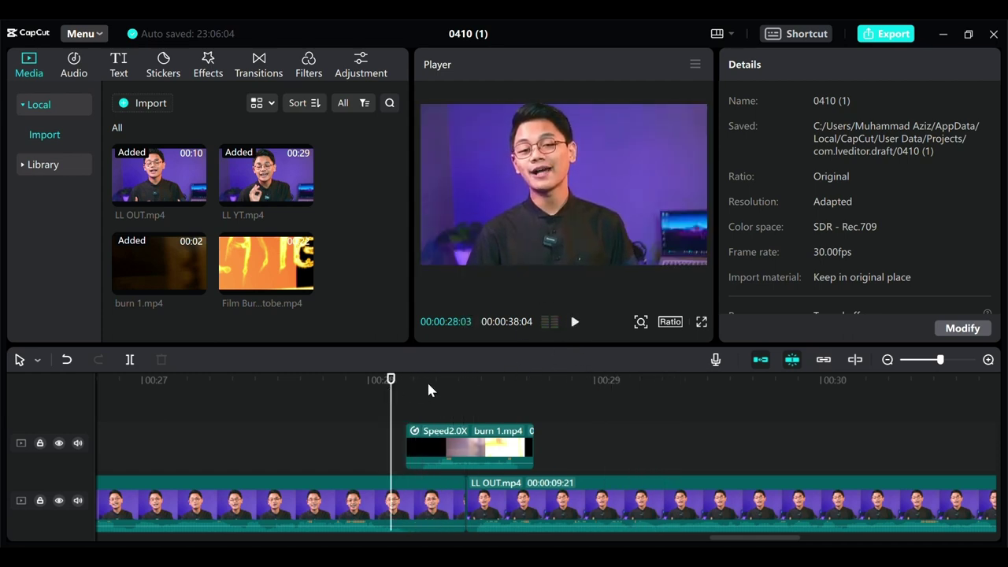
click(574, 322)
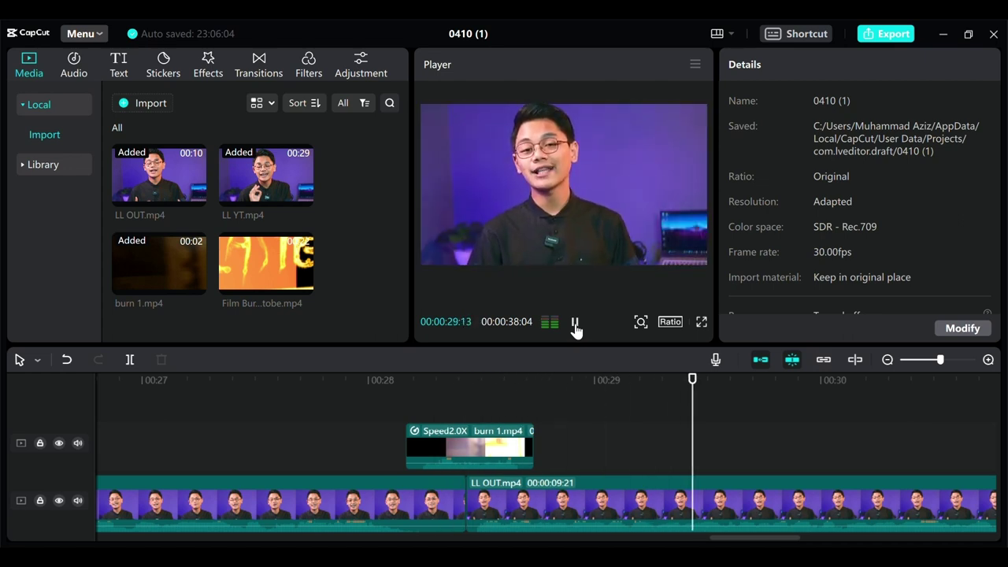
click(574, 323)
click(385, 380)
click(574, 322)
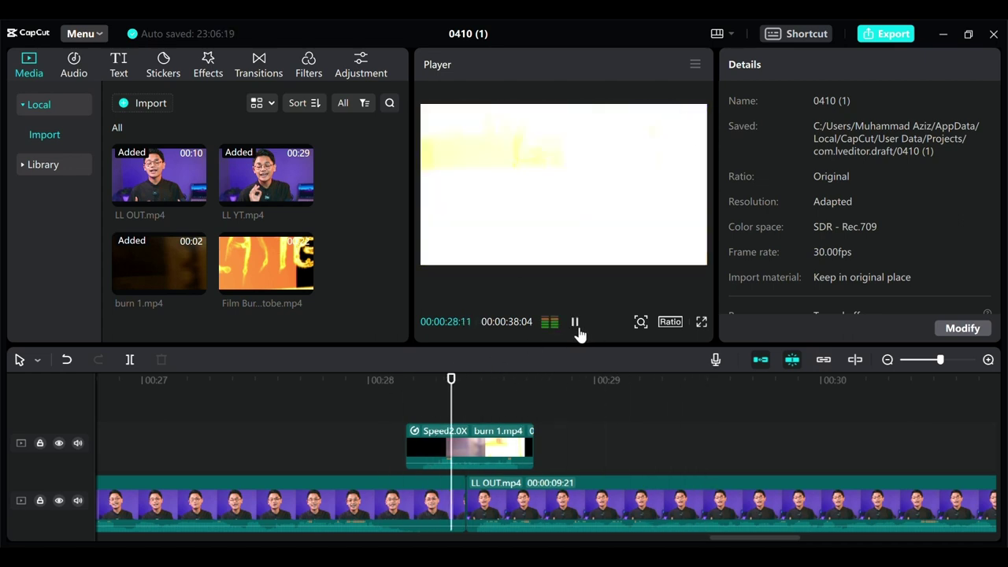
click(574, 322)
- Place the Film Burn Overlays HD 4K_1080p Youtobe.mp4 clip on a new track above the main clips, starting shortly before 00:23
scroll(544, 392, left, 5)
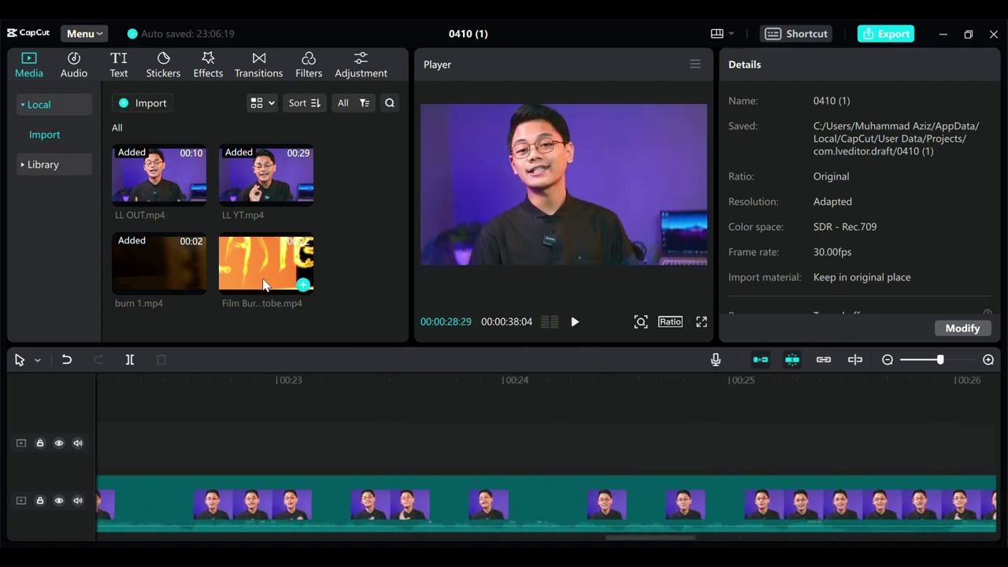
mouse_move(272, 264)
mouse_down()
mouse_move(228, 441)
mouse_move(226, 411)
mouse_up()
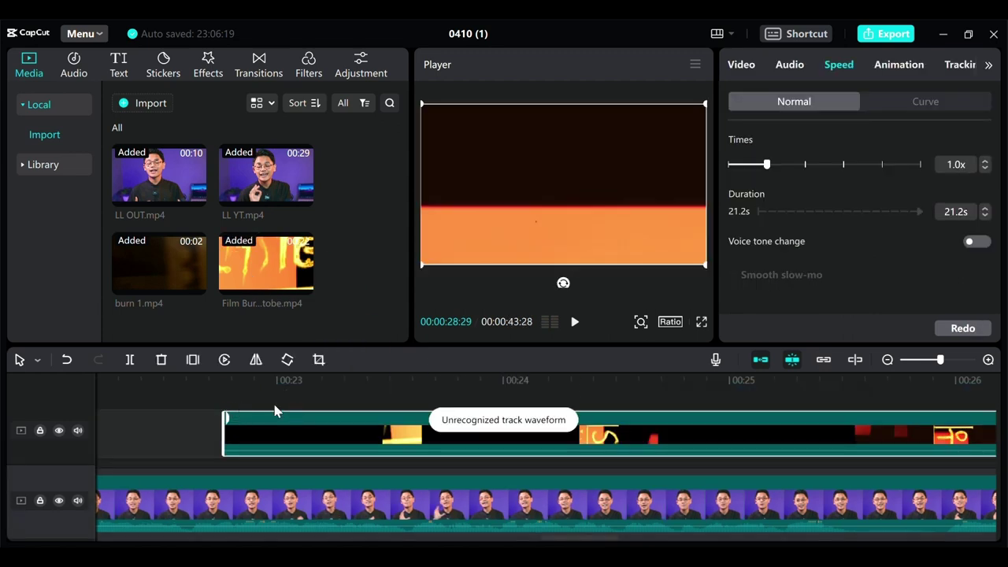
scroll(616, 421, right, 6)
scroll(556, 403, right, 2)
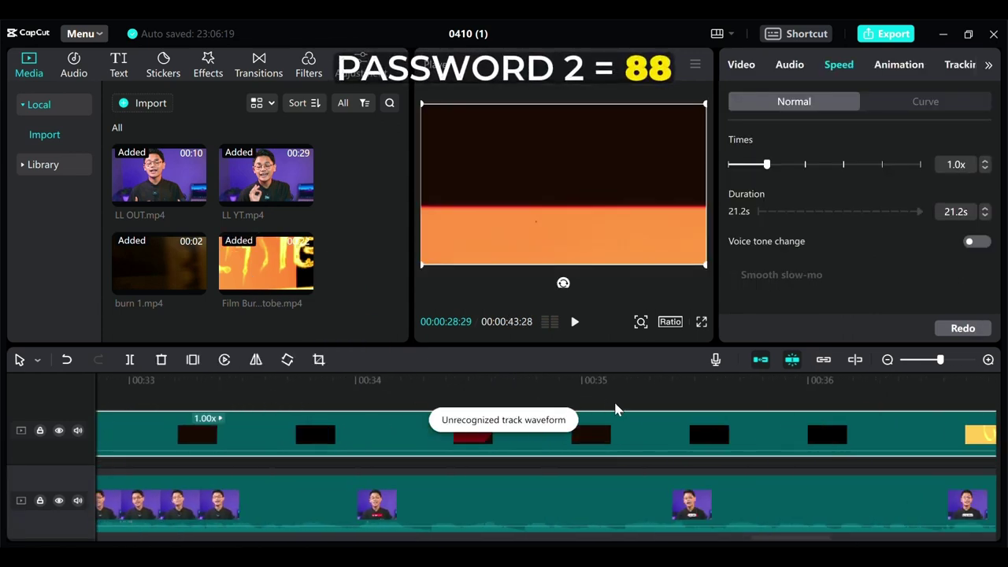
scroll(551, 430, left, 10)
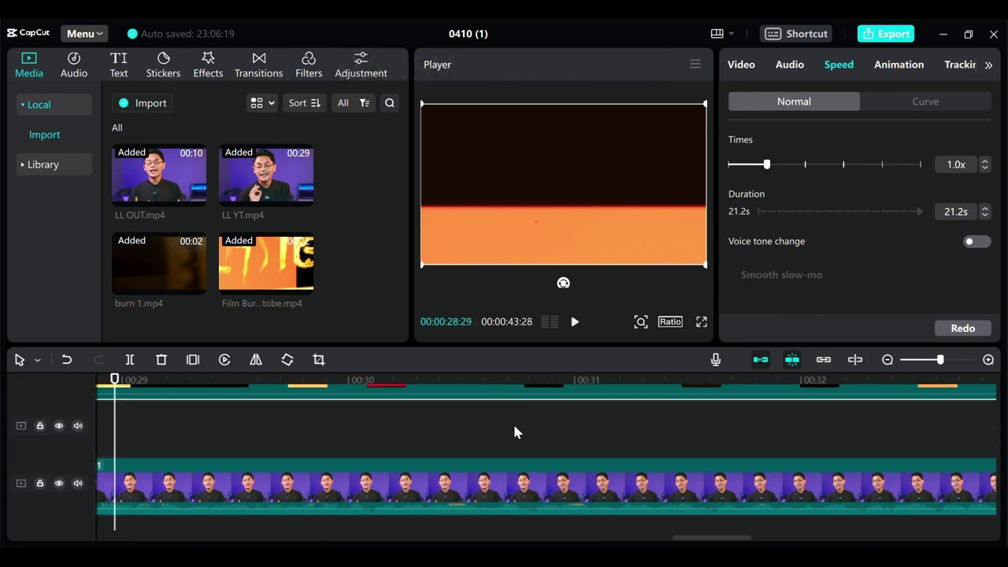
scroll(517, 418, left, 6)
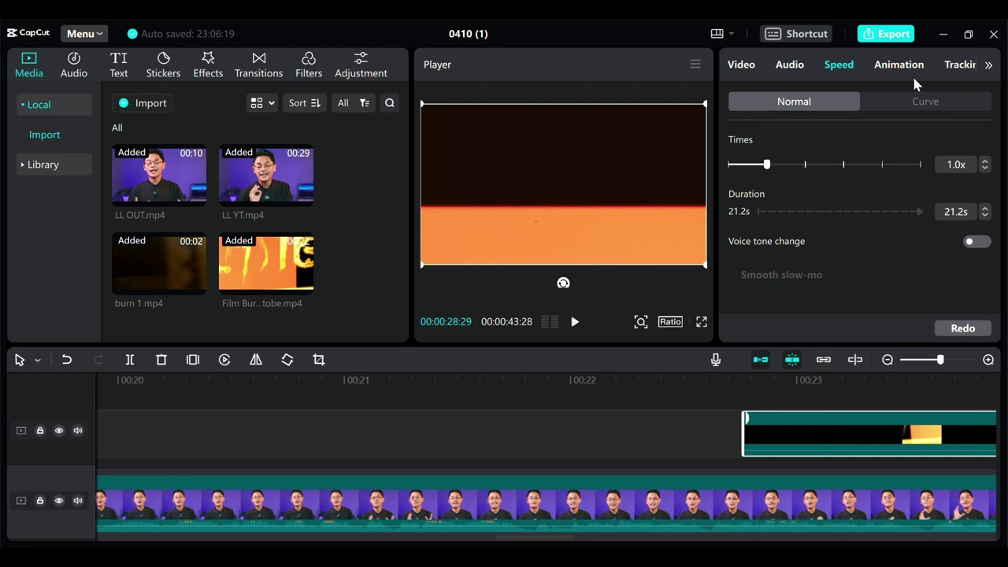
- Set the blend mode of the long Film Burn Overlays clip to Screen
click(739, 66)
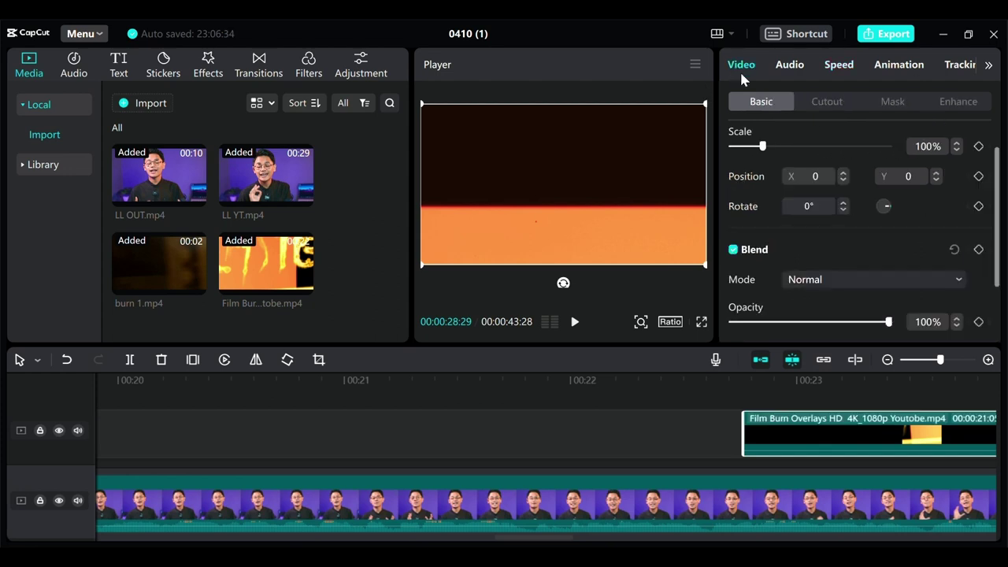
click(885, 284)
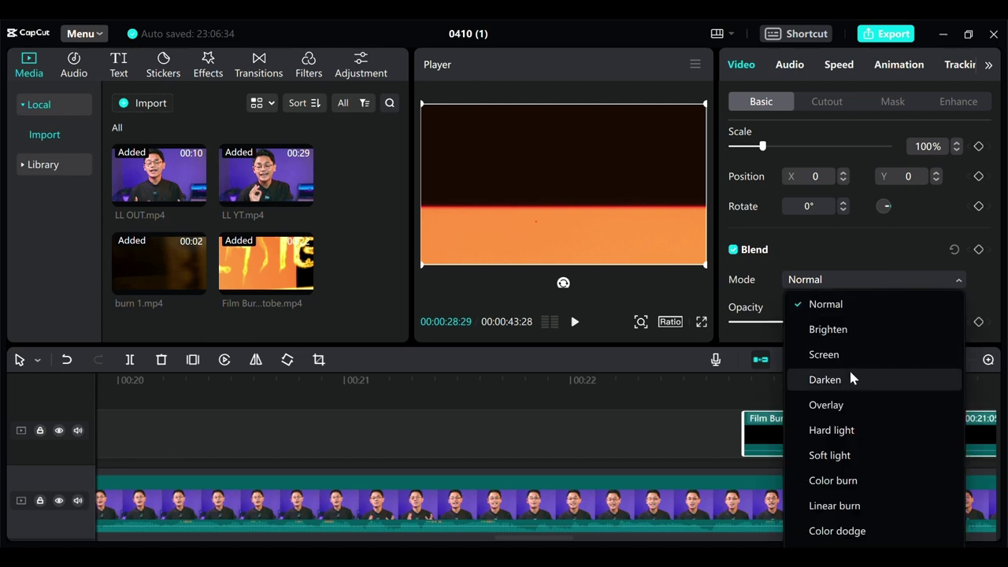
click(824, 354)
- Play back the timeline from just before the Film Burn Overlays clip to review its burn effects over the footage
click(746, 379)
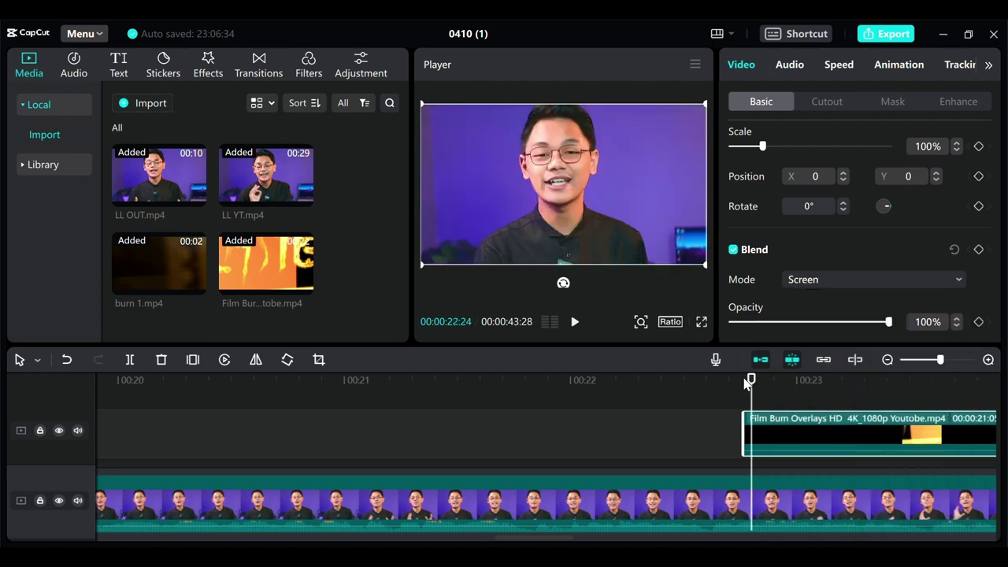
drag(749, 381, 731, 386)
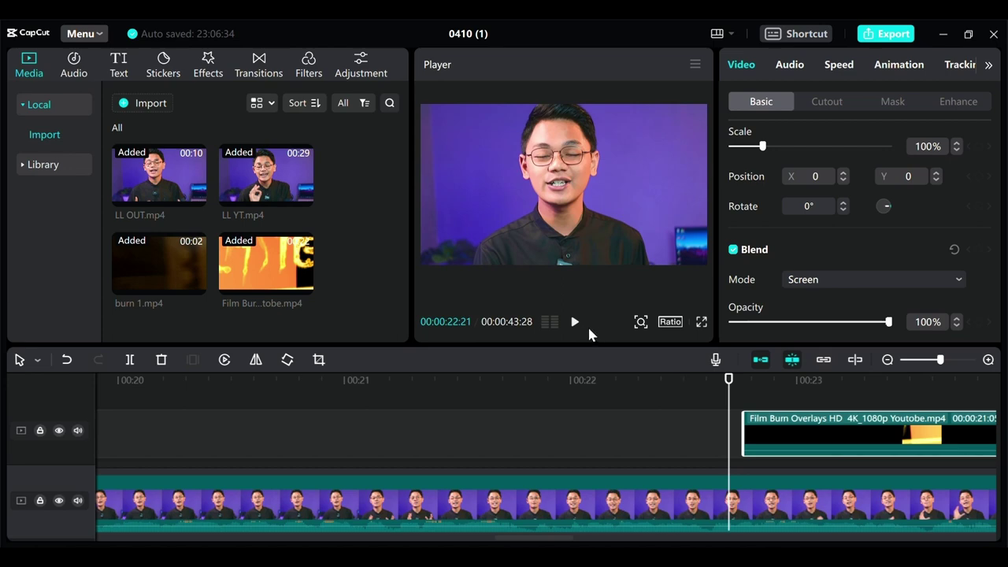
click(574, 323)
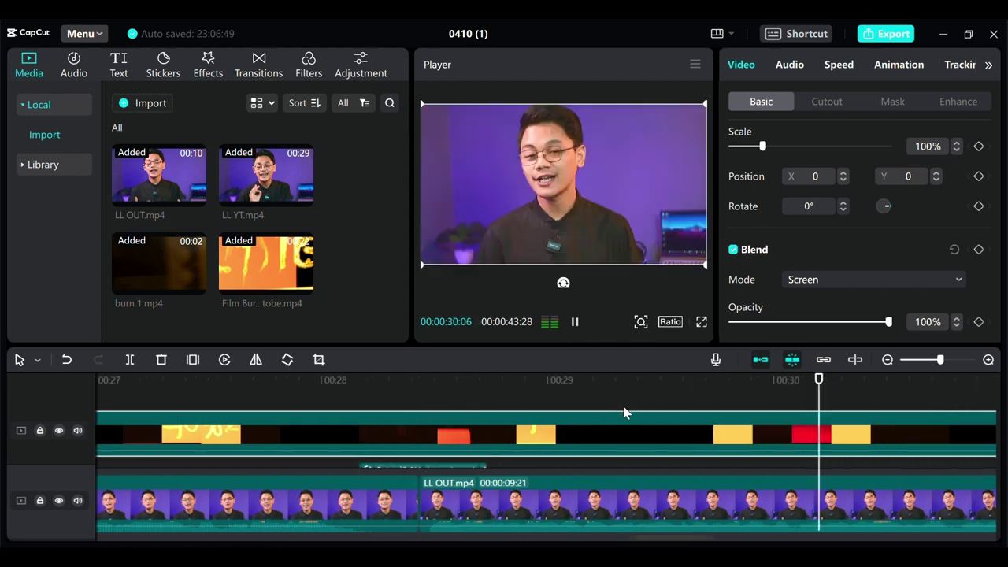
click(575, 321)
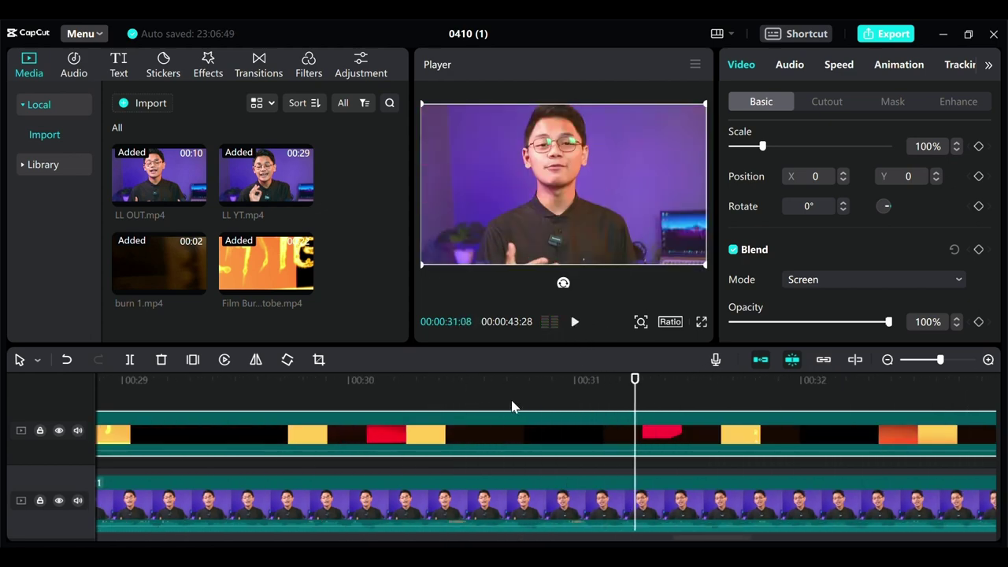
click(578, 323)
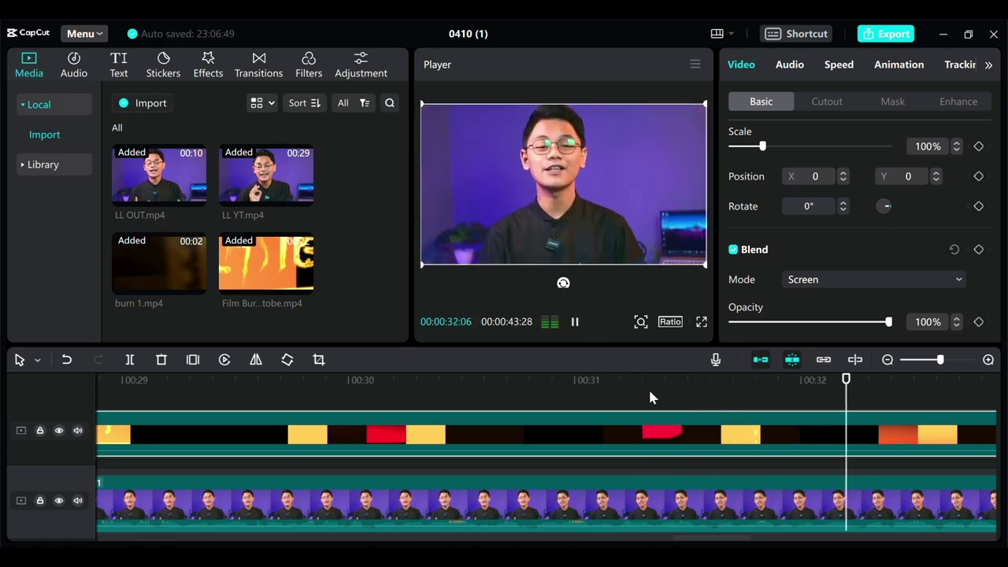
click(575, 322)
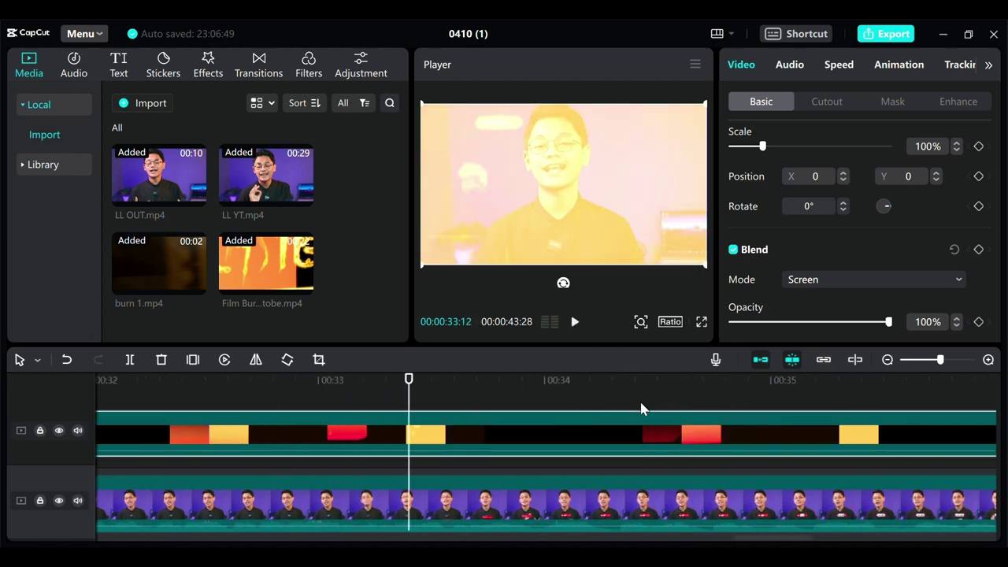